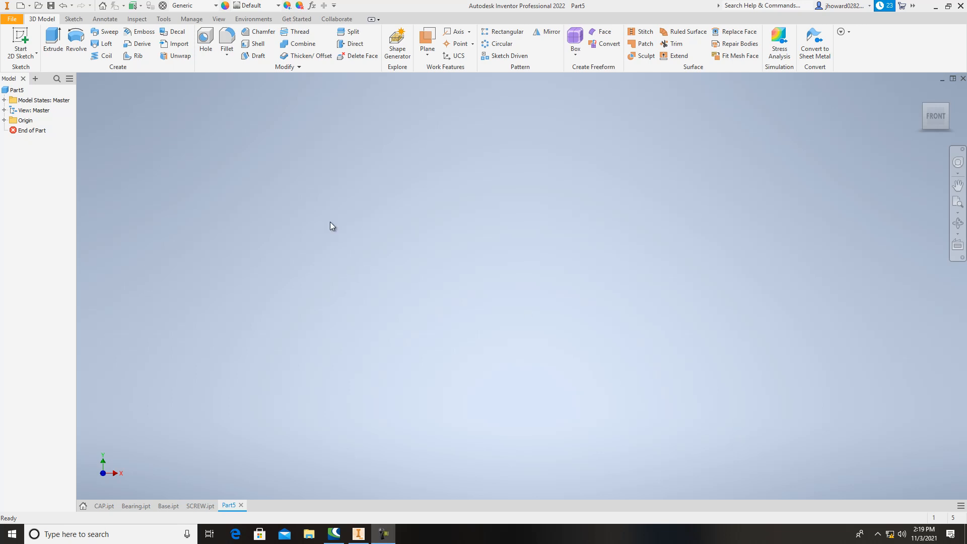
Step: Create a new assembly file from the English Standard (in).iam template
left_click(13, 19)
left_click(34, 56)
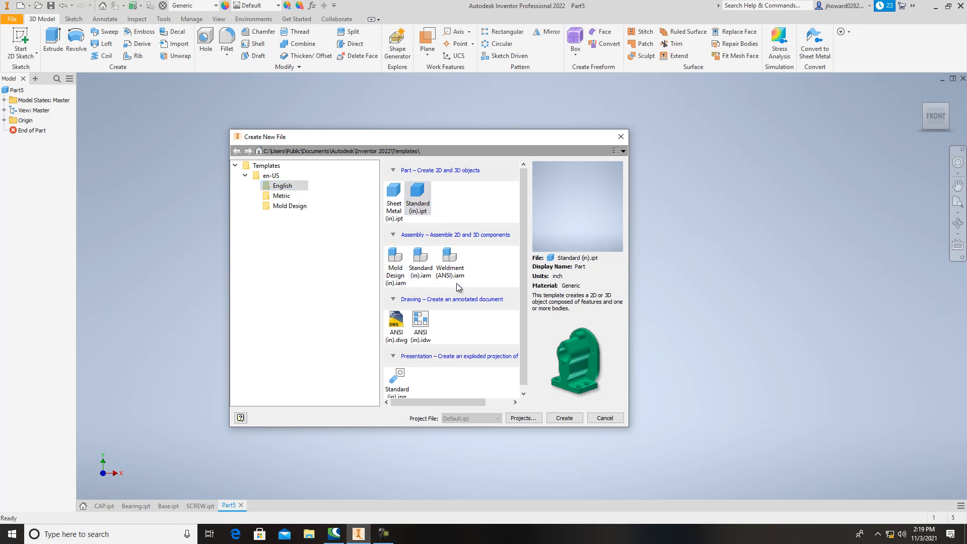
double_click(427, 276)
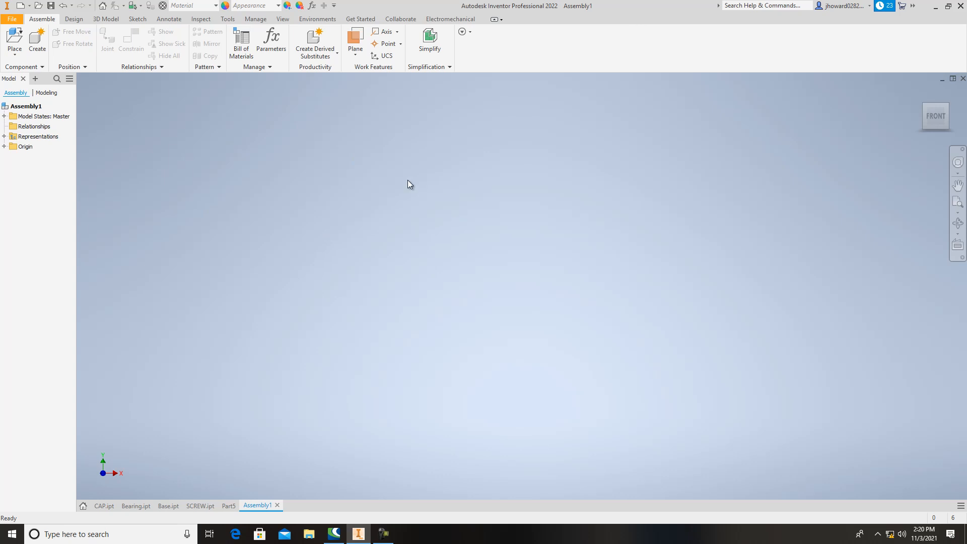
Step: Review the open CAP, Bearing, Base and SCREW part files, viewing their models from different sides
left_click(104, 507)
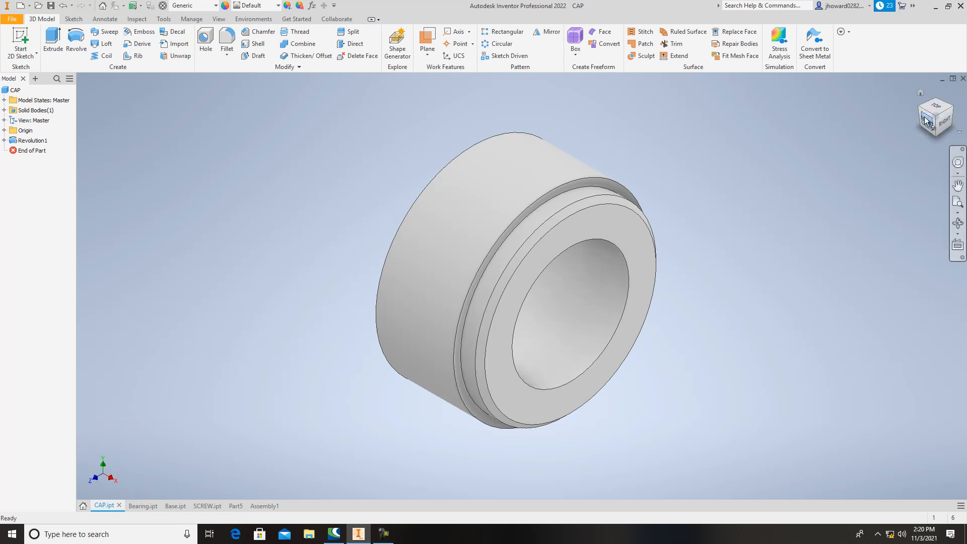
mouse_move(312, 342)
middle_mouse_down("shift")
mouse_move(174, 166)
mouse_move(204, 178)
middle_mouse_up("shift")
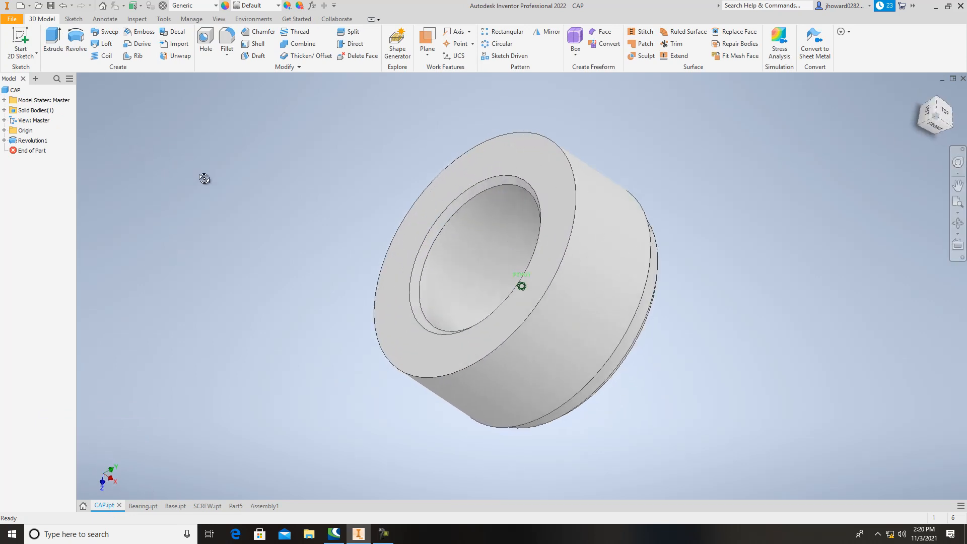
left_click(143, 506)
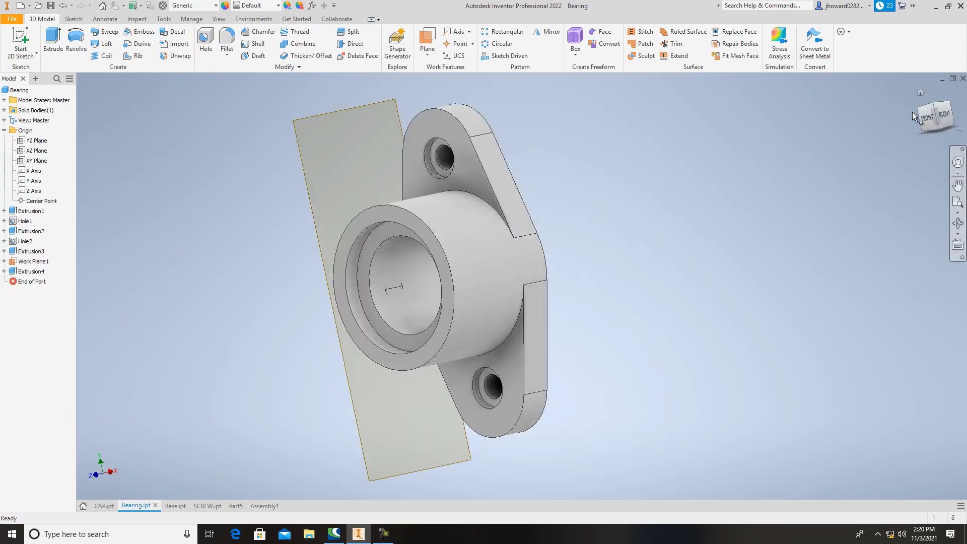
mouse_move(903, 99)
middle_mouse_down("shift")
mouse_move(569, 201)
mouse_move(509, 210)
middle_mouse_up("shift")
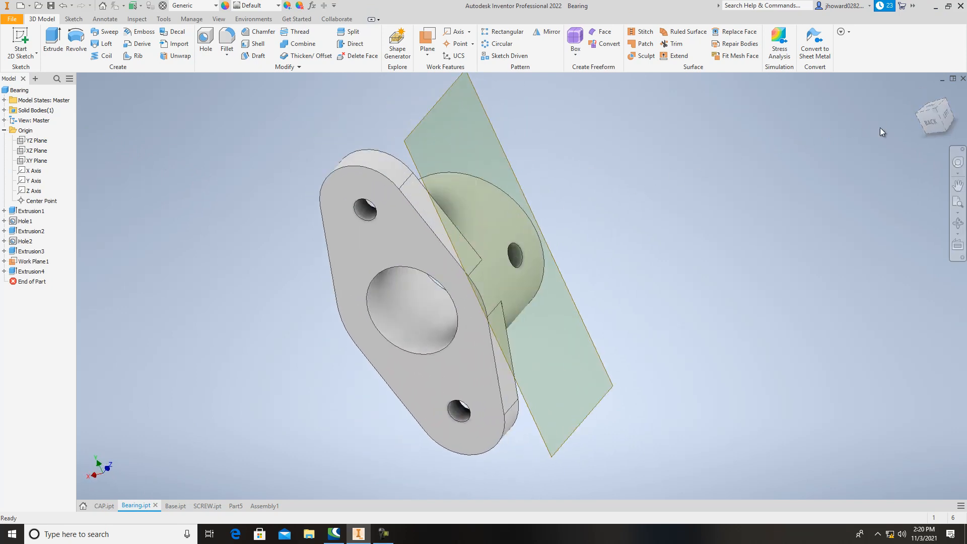
left_click(171, 505)
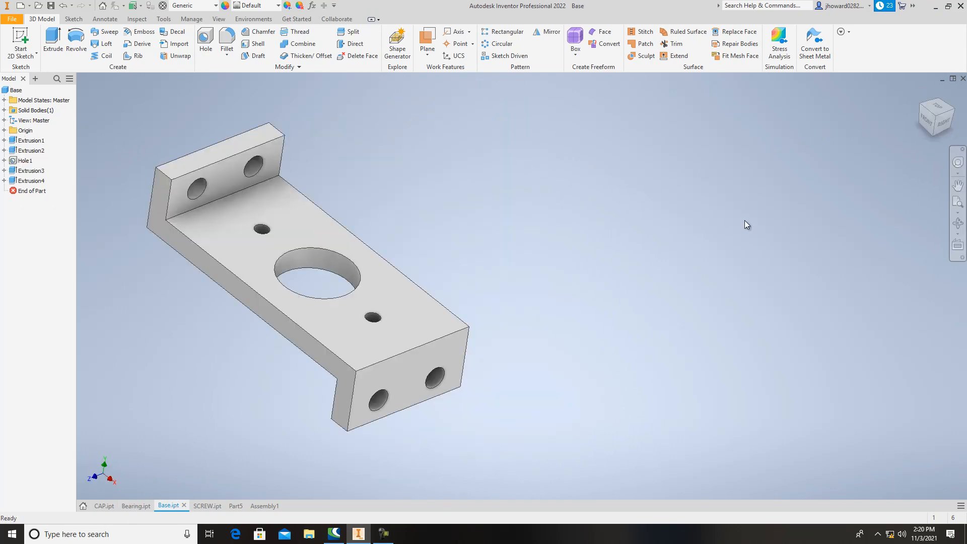
left_click(207, 505)
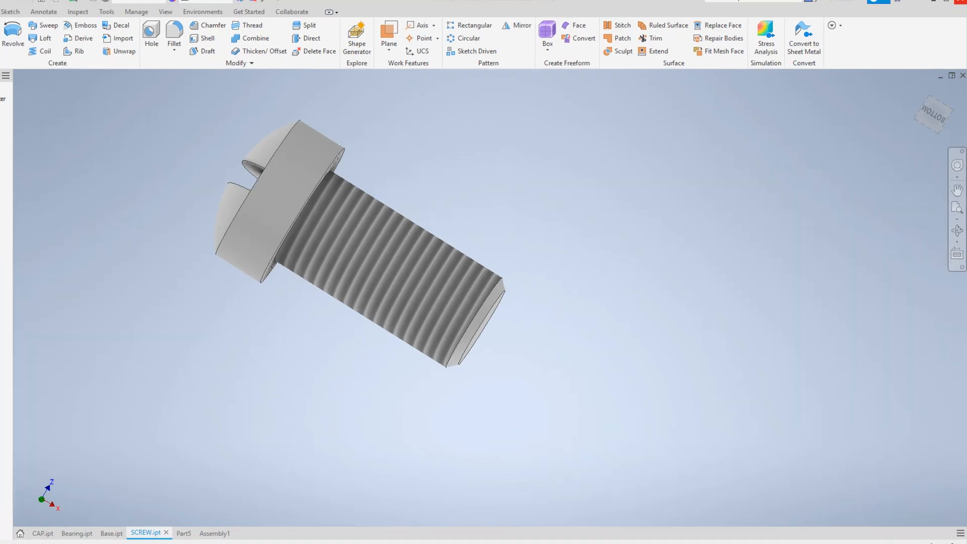
left_click_drag(854, 100, 519, 151)
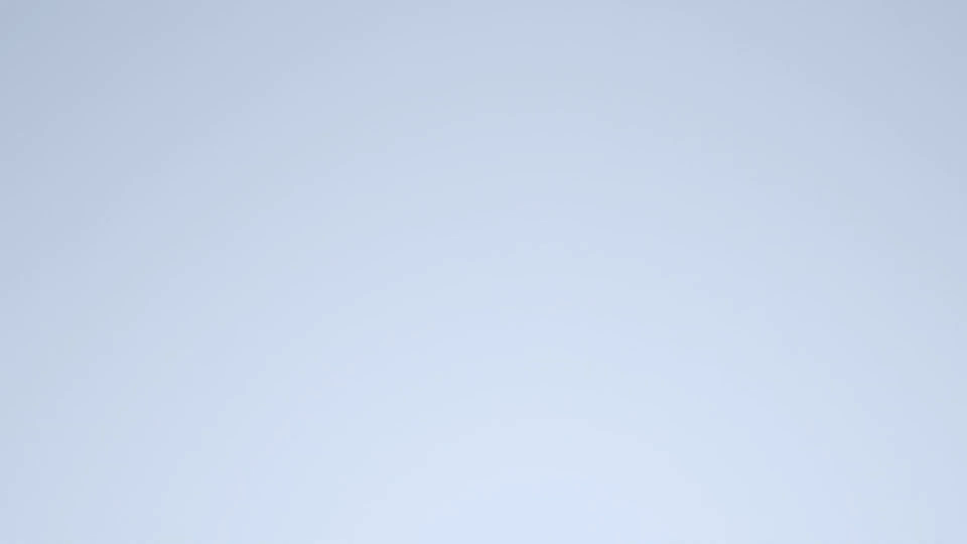
Step: Start placing a component in Assembly1 and browse to the Week 12 folder inside CLASS MATERIAL, CAD 201
key("p")
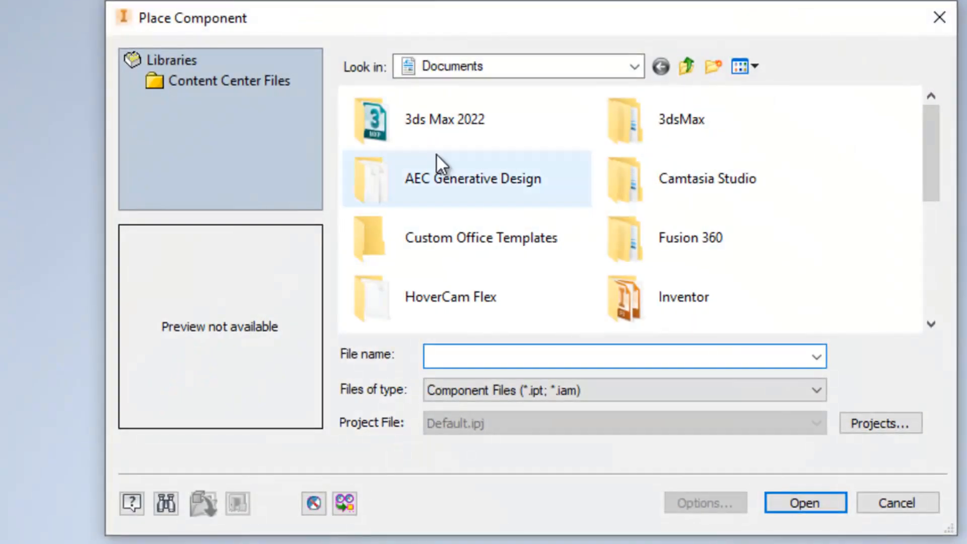
left_click(640, 65)
left_click(640, 65)
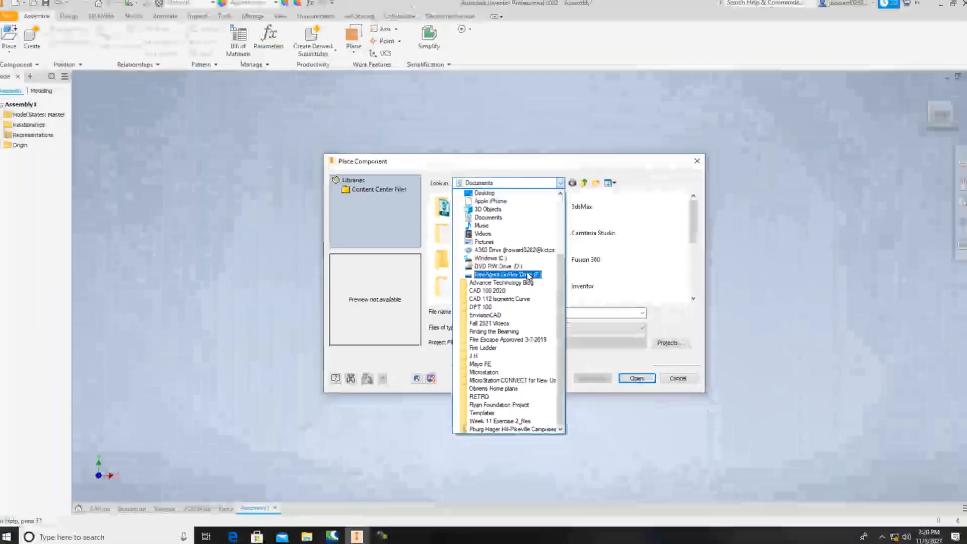
left_click(523, 272)
scroll(533, 218, "down", 5)
scroll(518, 246, "down", 1)
double_click(486, 247)
scroll(494, 242, "down", 1)
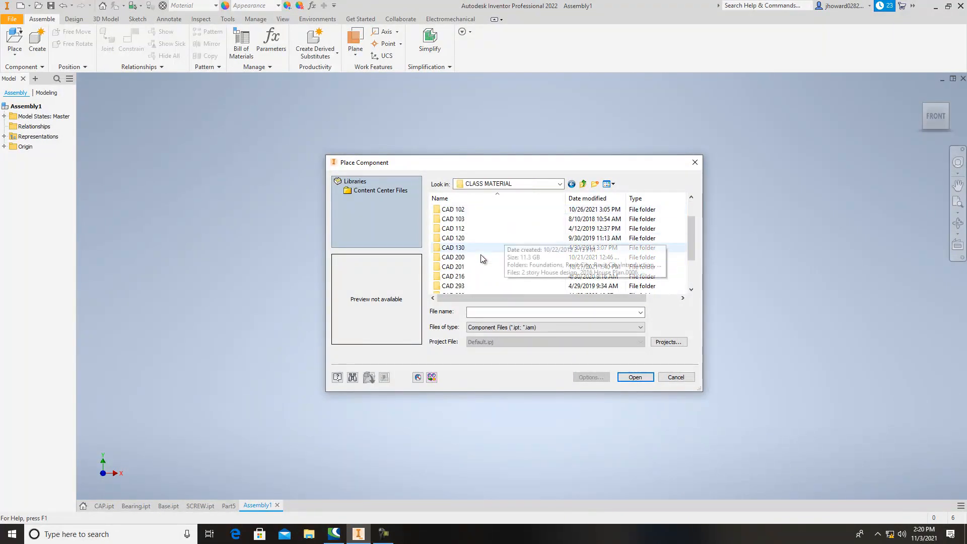
double_click(470, 266)
scroll(469, 266, "down", 4)
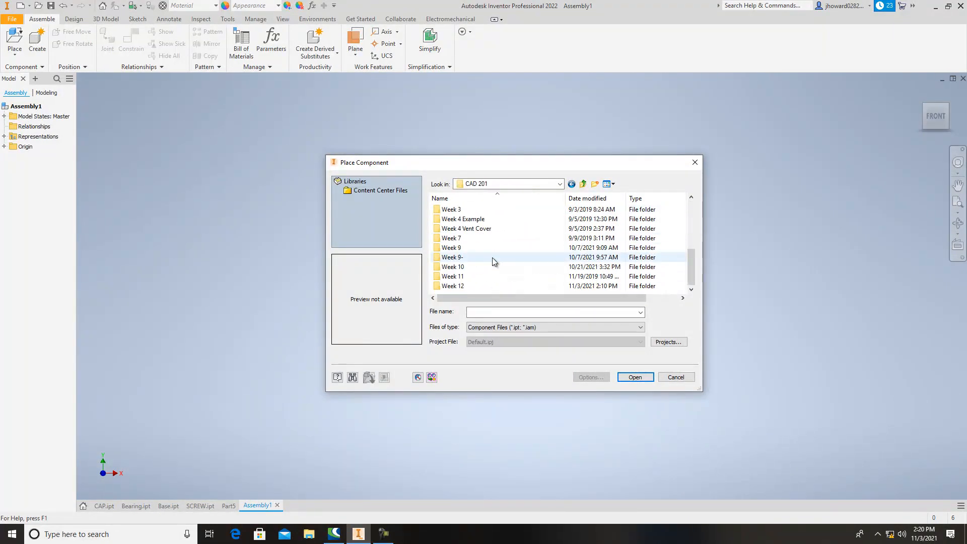
left_click(456, 286)
double_click(457, 286)
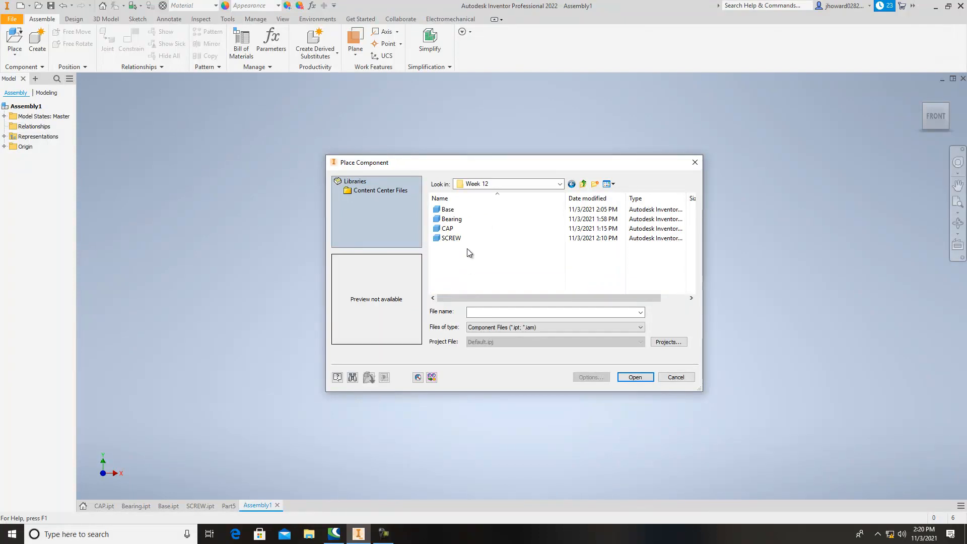
Step: Place a single instance of the Base part in the assembly and end the placement
left_click(454, 210)
left_click(634, 378)
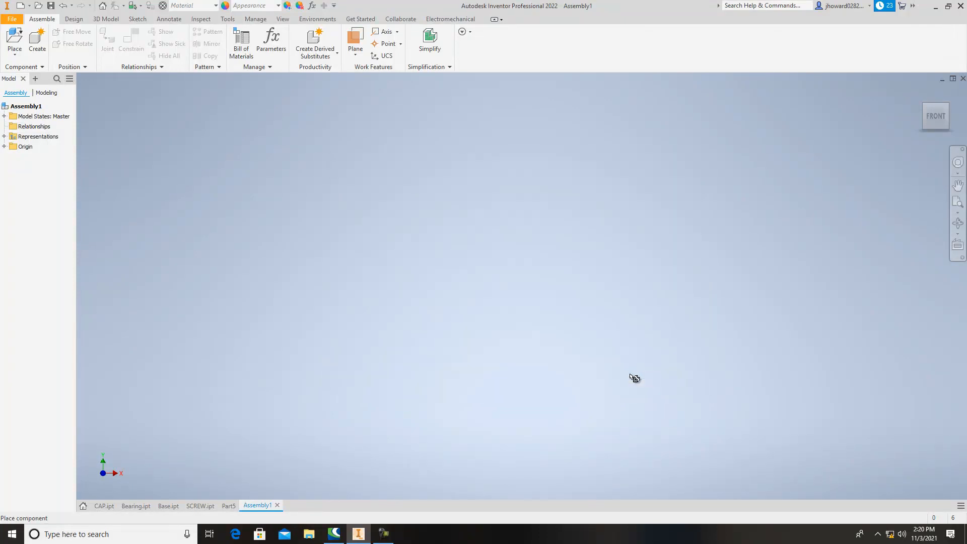
left_click(491, 247)
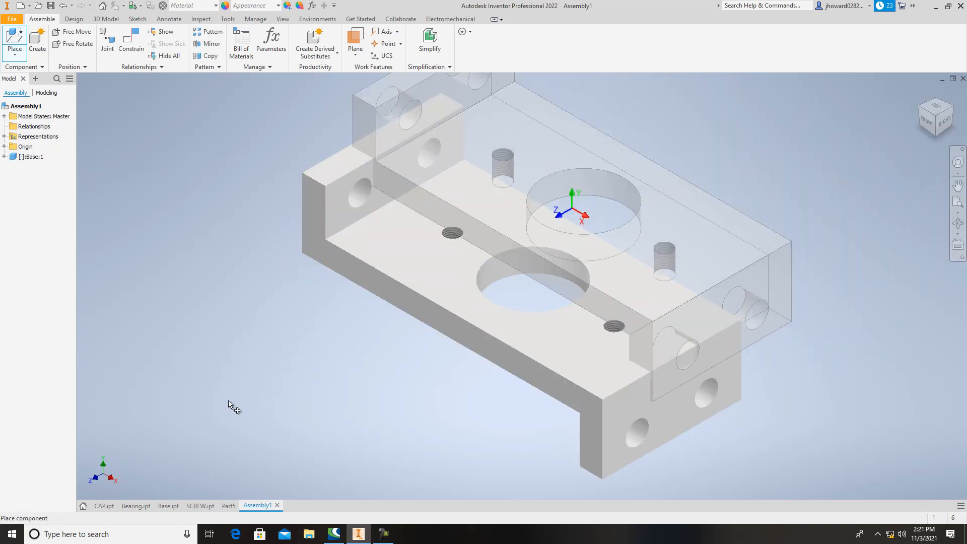
key("Escape")
right_click(687, 215)
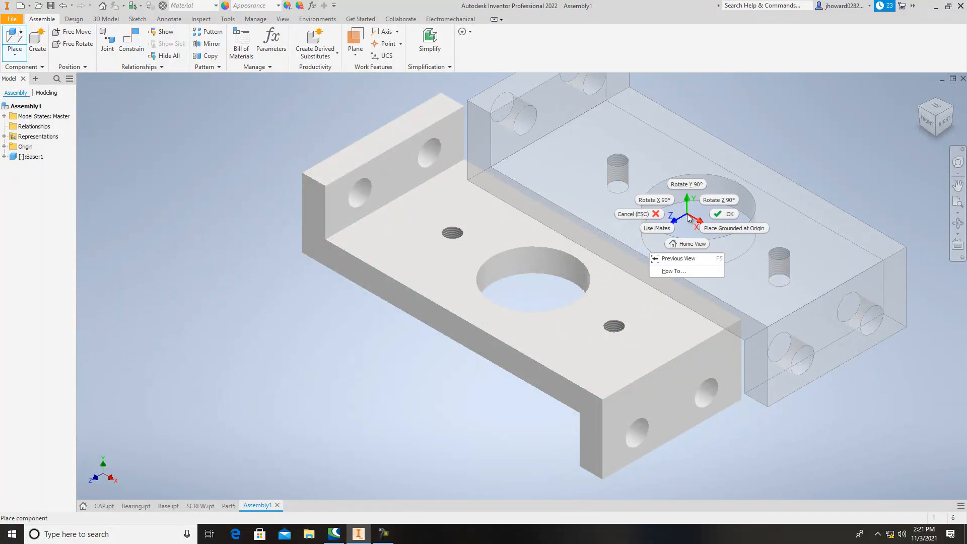
left_click(728, 216)
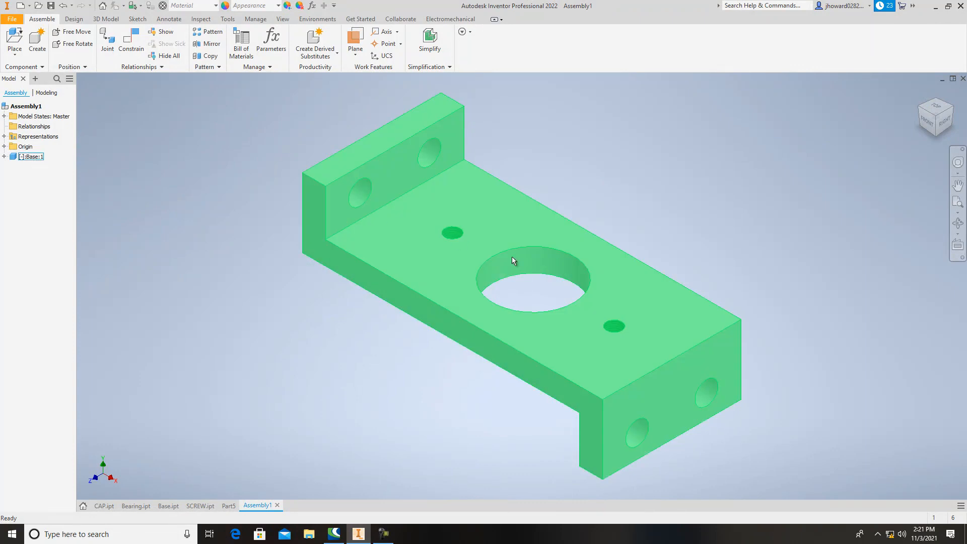
Step: Ground the Base component in the assembly
left_click(40, 159)
left_click(84, 210)
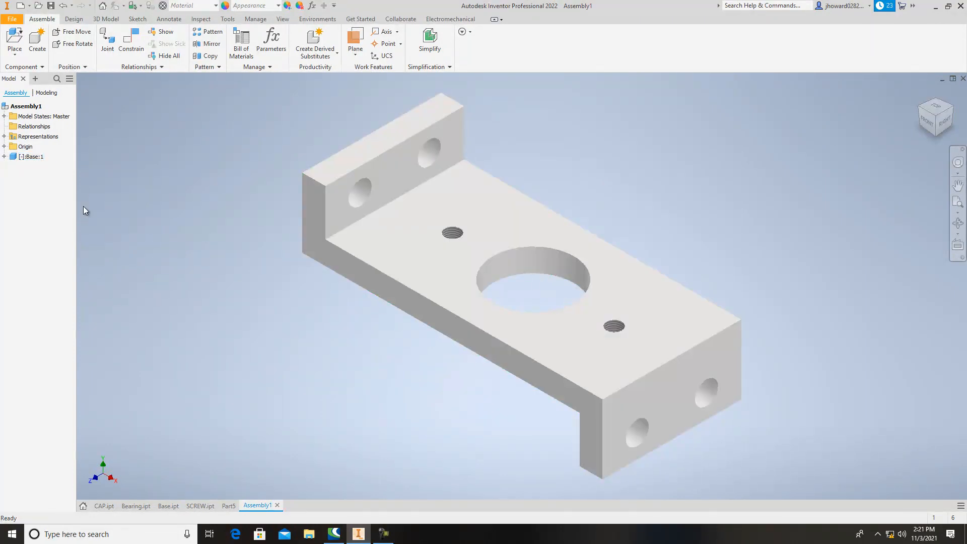
left_click(30, 157)
right_click(31, 158)
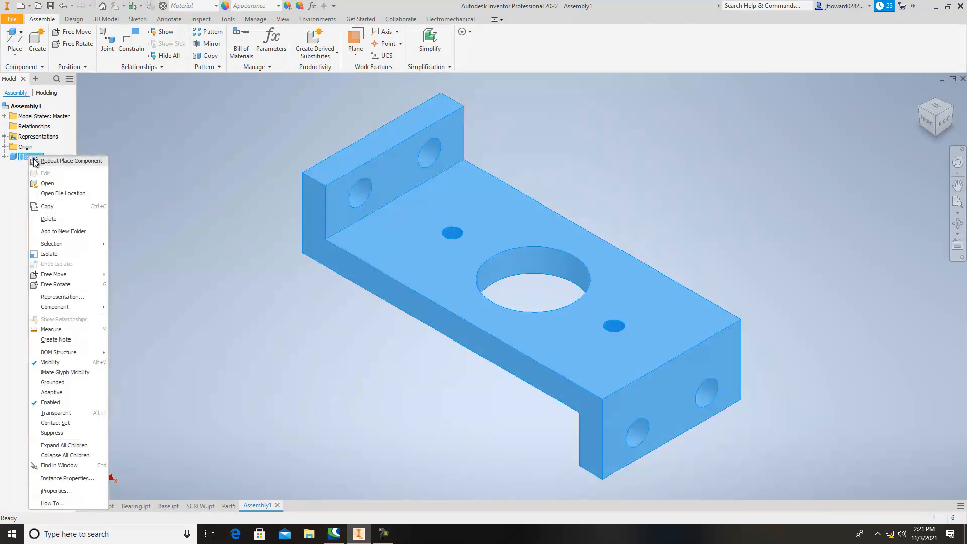
left_click(68, 384)
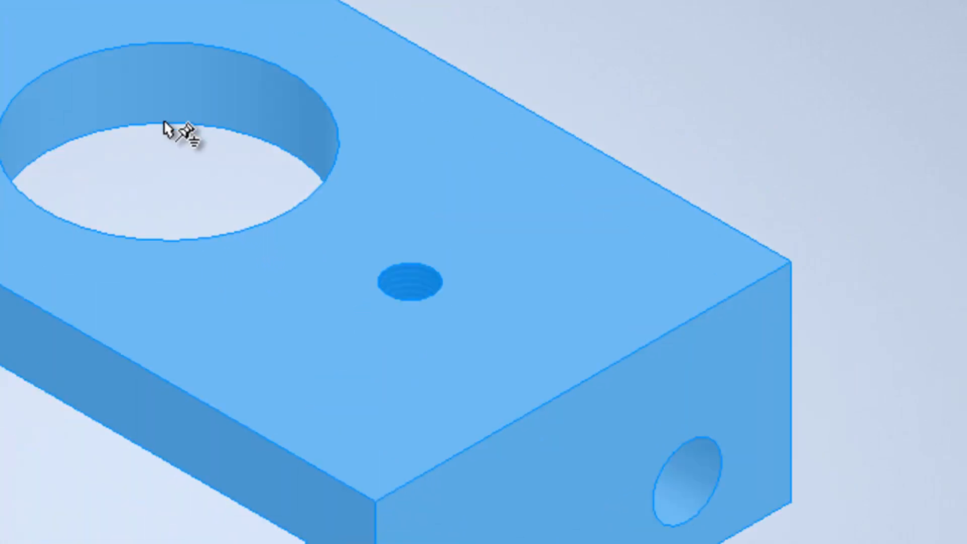
Step: Place one instance of the Bearing part from the Week 12 folder in the empty space beside the Base
scroll(158, 162, "down", 5)
scroll(158, 163, "up", 3)
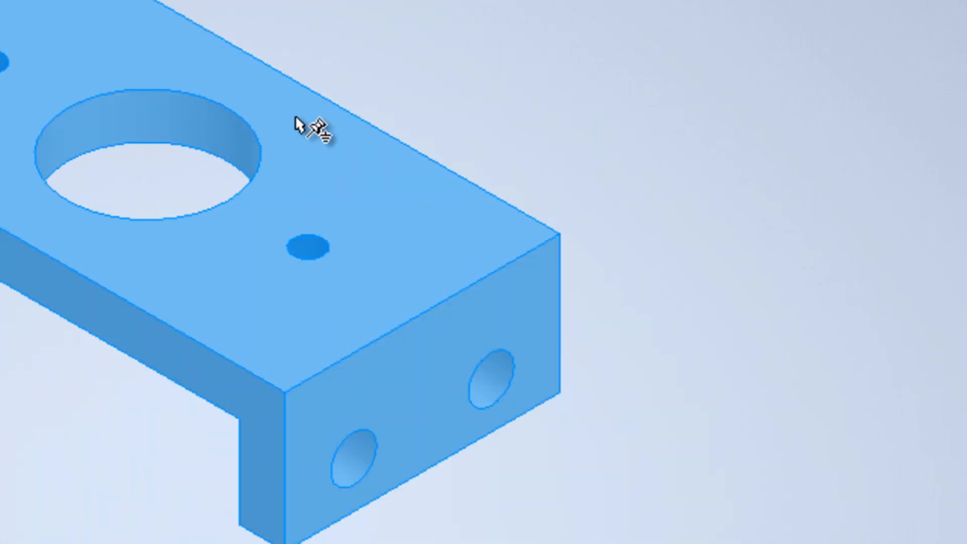
left_click(302, 2)
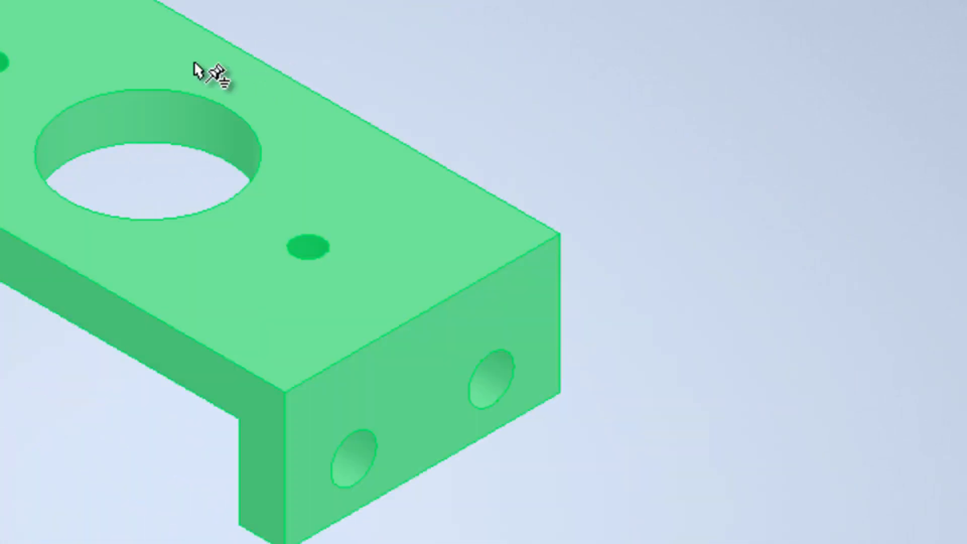
middle_click_drag(422, 125, 205, 106)
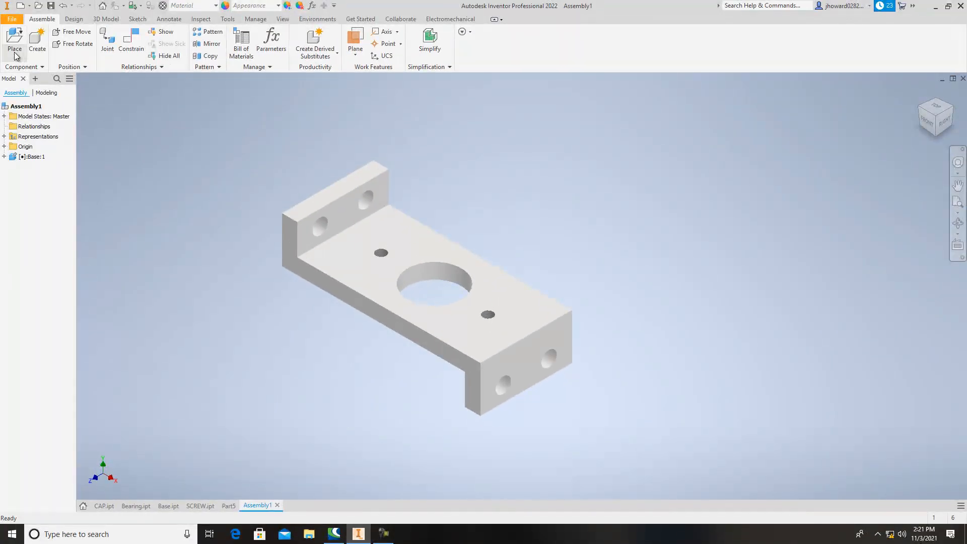
left_click(18, 55)
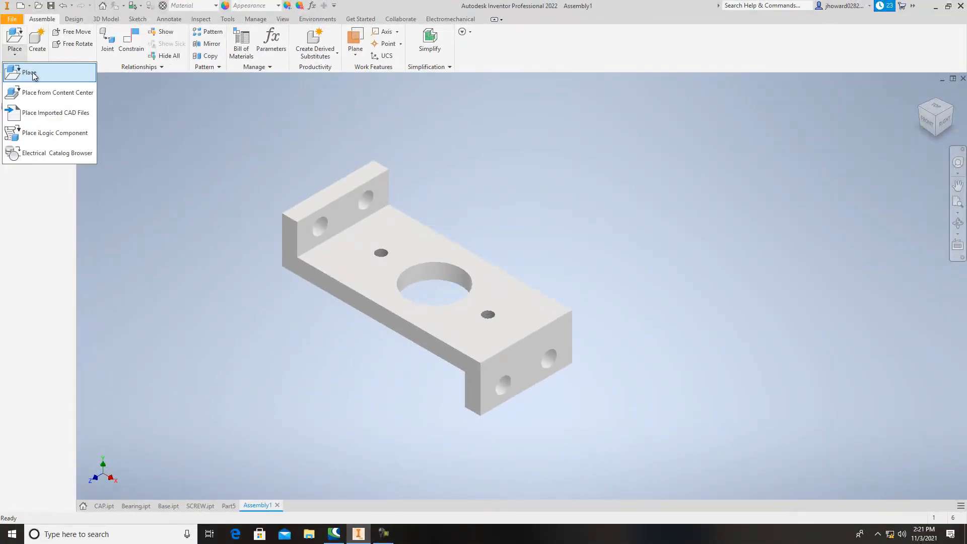
left_click(31, 73)
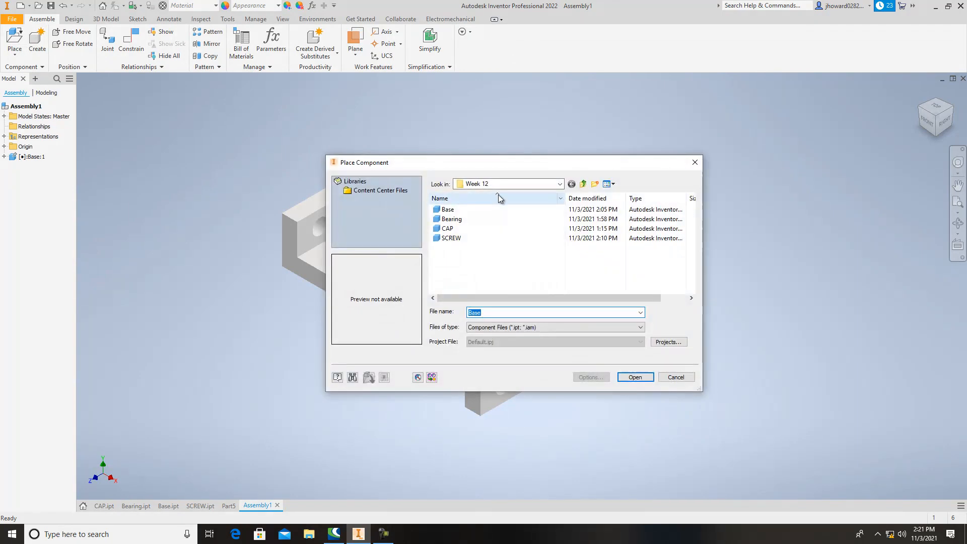
left_click(473, 219)
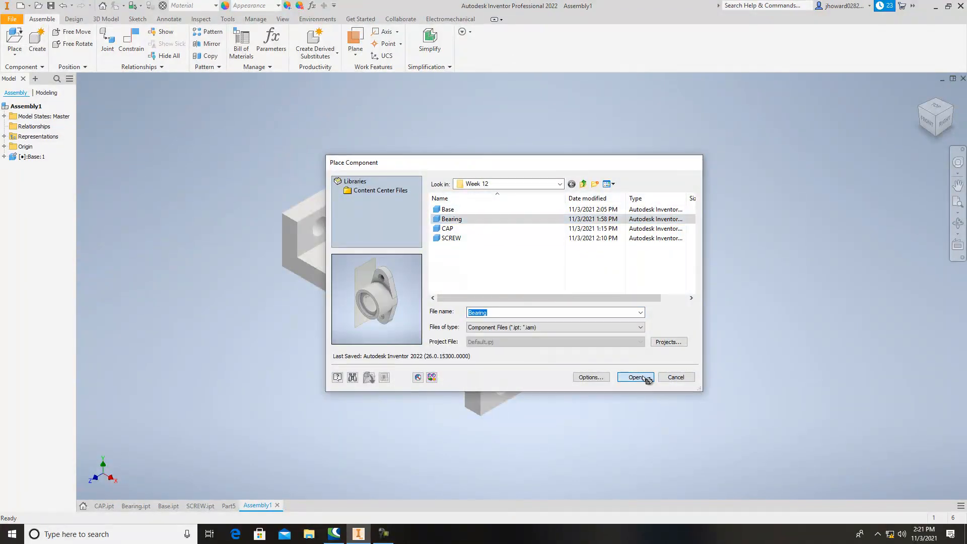
left_click(635, 377)
left_click(634, 214)
key("Escape")
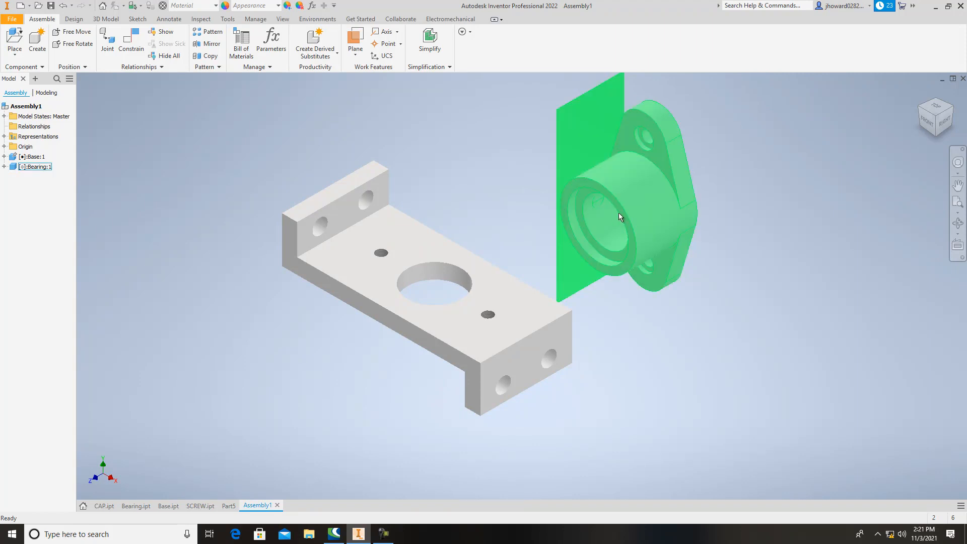
Step: Hide the work plane in the Bearing.ipt part and return to Assembly1
double_click(656, 125)
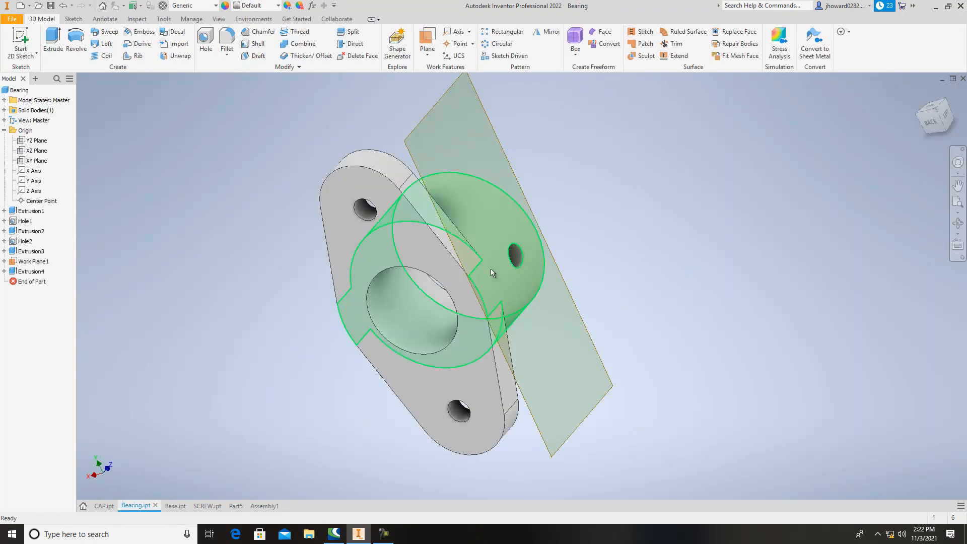
middle_click_drag(942, 117, 675, 166, "shift")
right_click(301, 165)
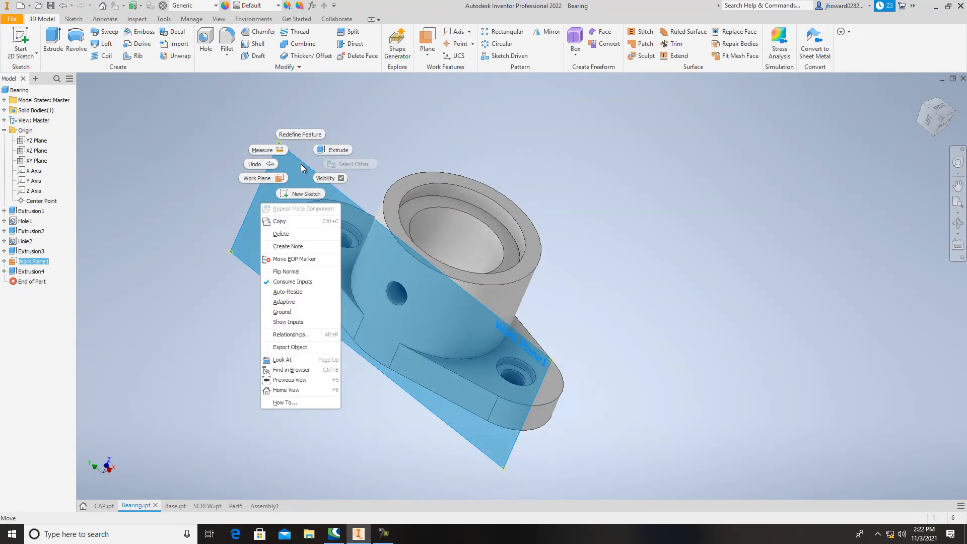
left_click(327, 178)
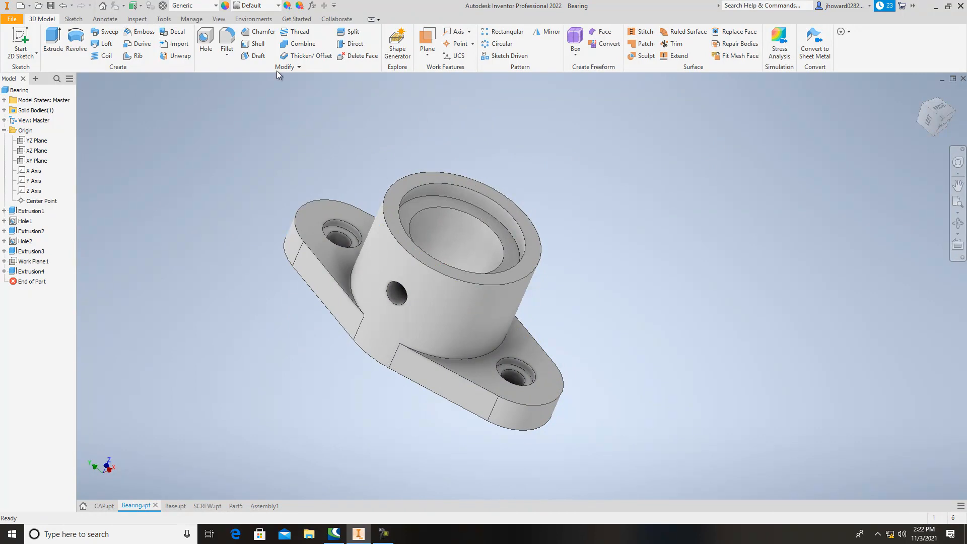
left_click(270, 506)
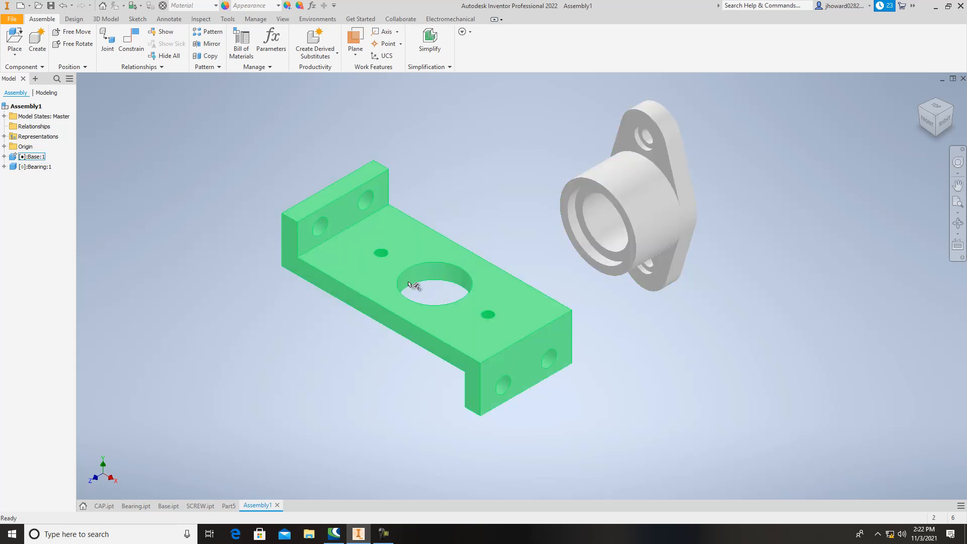
Step: Shift the Bearing slightly farther from the Base and try to move the grounded Base
mouse_move(664, 178)
left_mouse_down()
mouse_move(692, 163)
mouse_move(618, 187)
mouse_move(642, 203)
mouse_move(672, 172)
left_mouse_up()
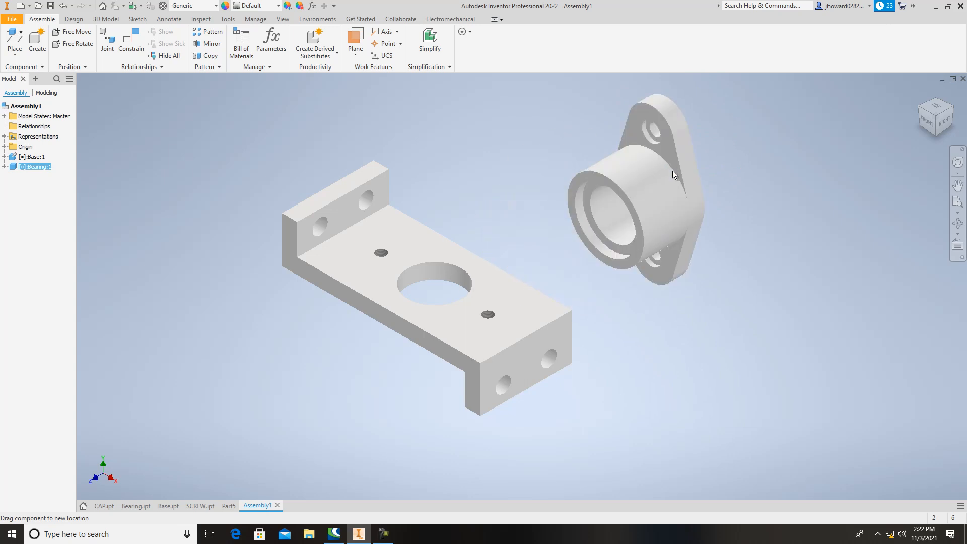
mouse_move(489, 272)
left_mouse_down()
mouse_move(278, 324)
mouse_move(483, 290)
mouse_move(493, 279)
left_mouse_up()
left_click_drag(500, 284, 501, 283)
mouse_move(660, 181)
left_mouse_down()
mouse_move(307, 201)
mouse_move(759, 179)
mouse_move(629, 205)
mouse_move(661, 187)
left_mouse_up()
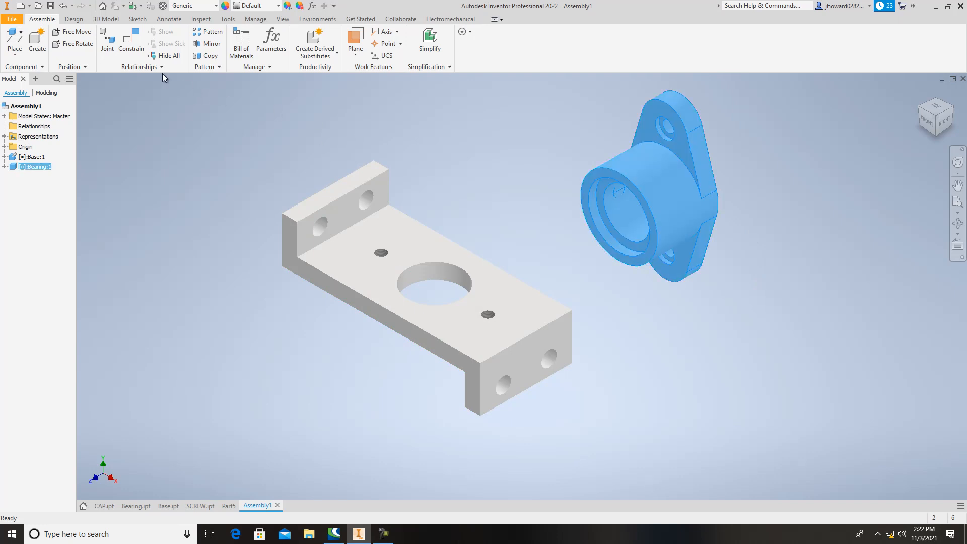
Step: Free-rotate the Bearing until its flange faces down and its bore opens upward, and reposition it beside the Base
left_click(75, 44)
left_click_drag(628, 213, 595, 107)
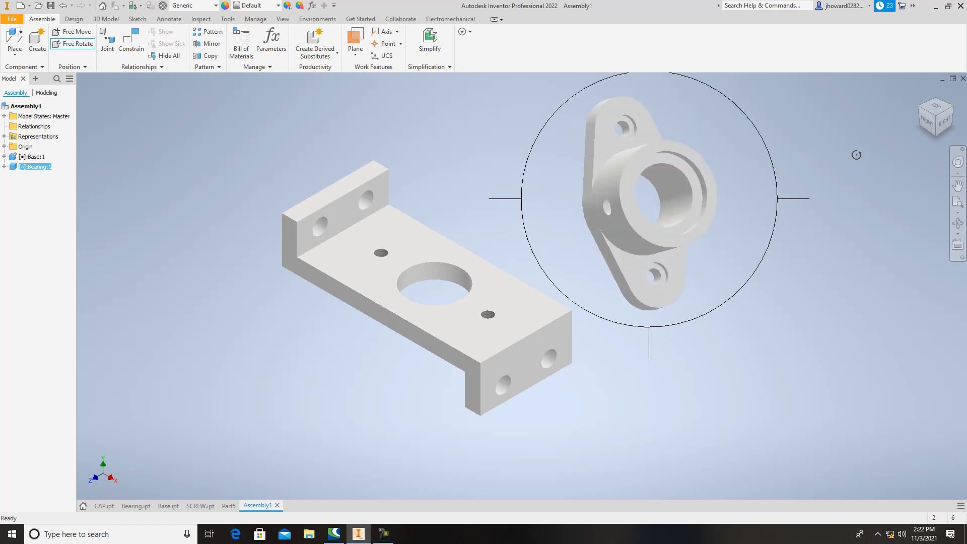
left_click_drag(685, 264, 738, 225)
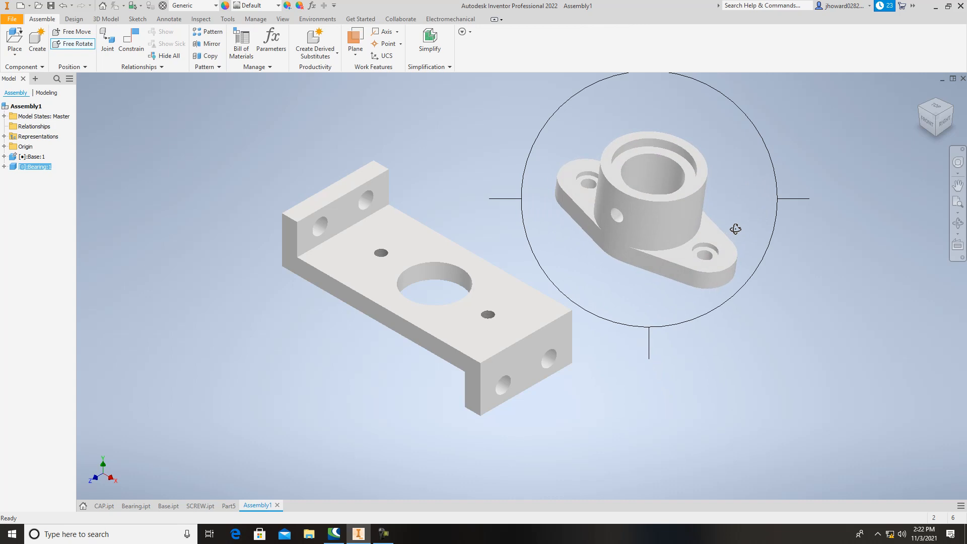
right_click(479, 125)
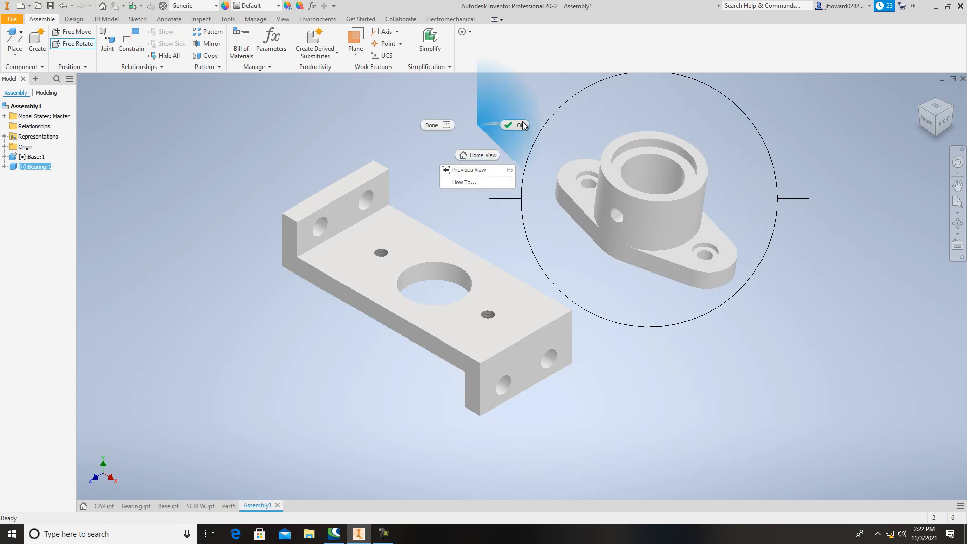
left_click(514, 125)
left_click_drag(565, 181, 648, 184)
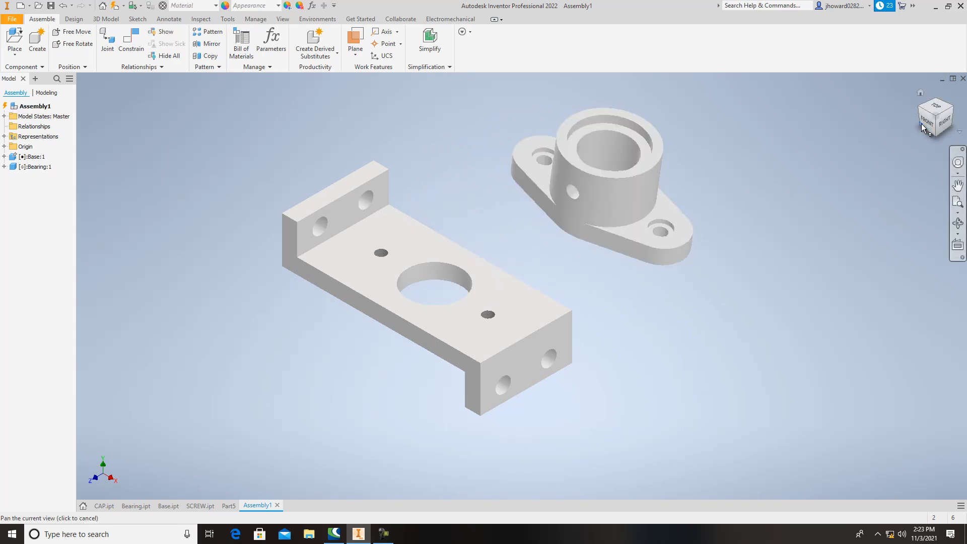
key("Escape")
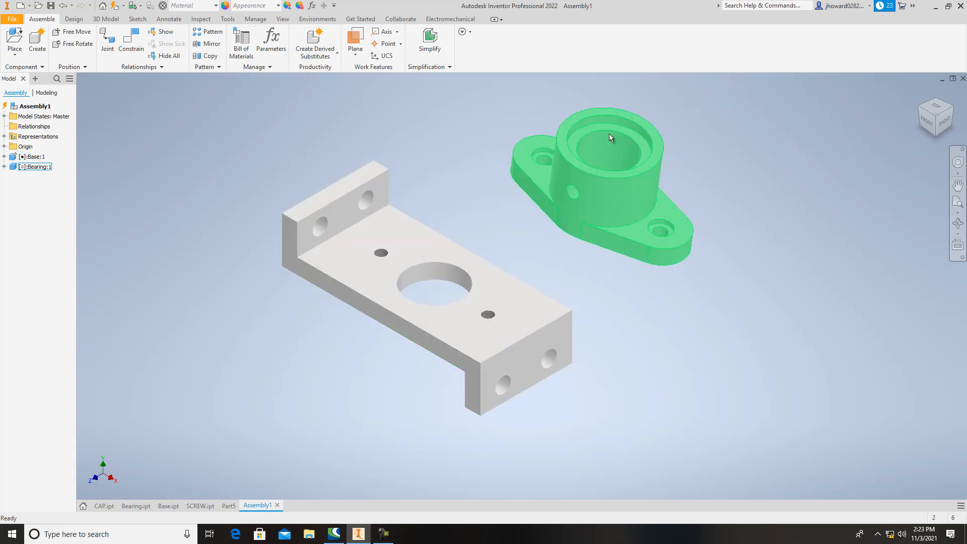
Step: Mate the axis of the Base's large center hole with the axis of the Bearing's bore at a 0.000 in offset
left_click(135, 52)
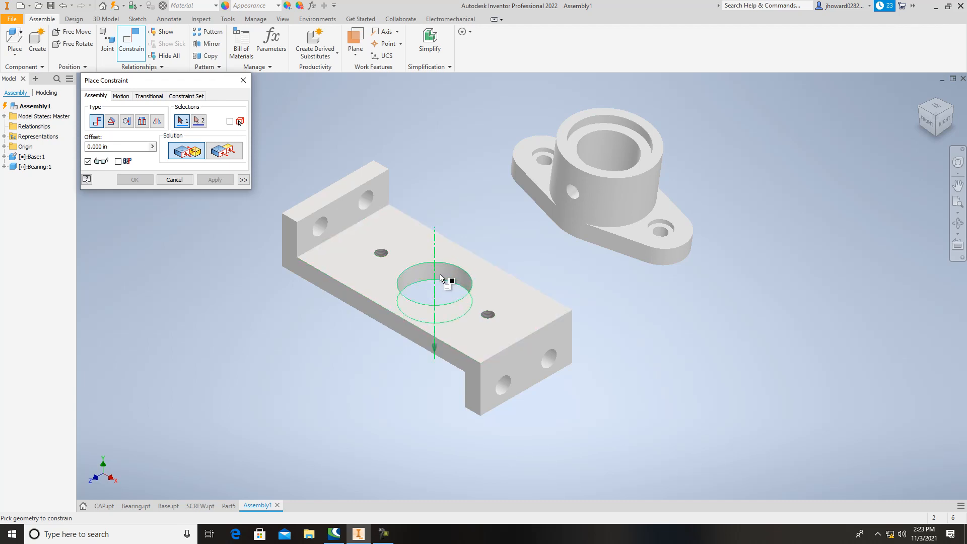
scroll(437, 277, "up", 4)
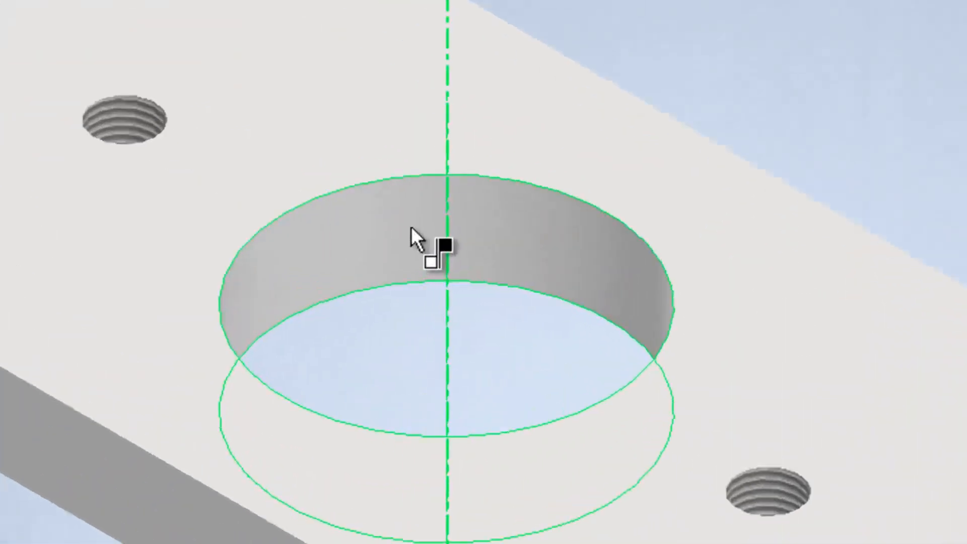
mouse_move(420, 267)
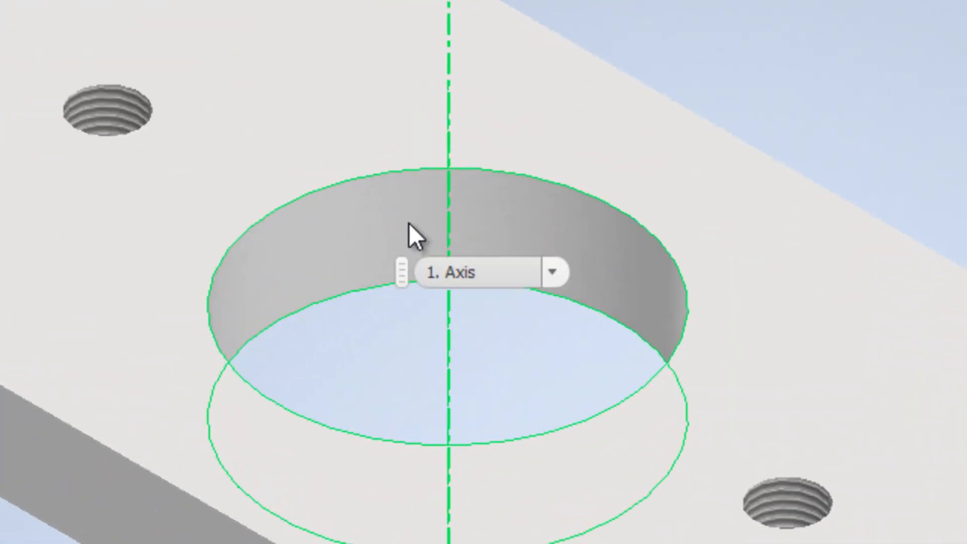
left_click(451, 274)
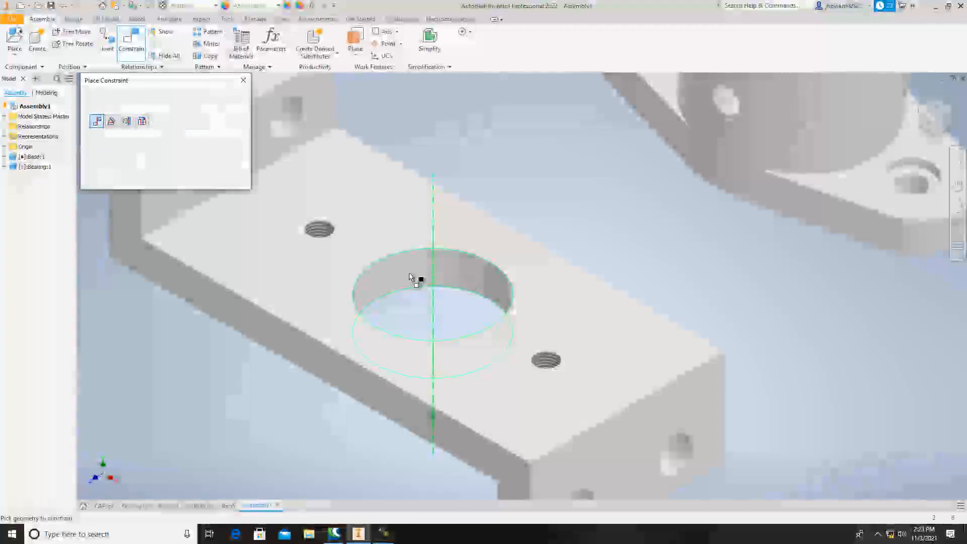
scroll(447, 280, "up", 5)
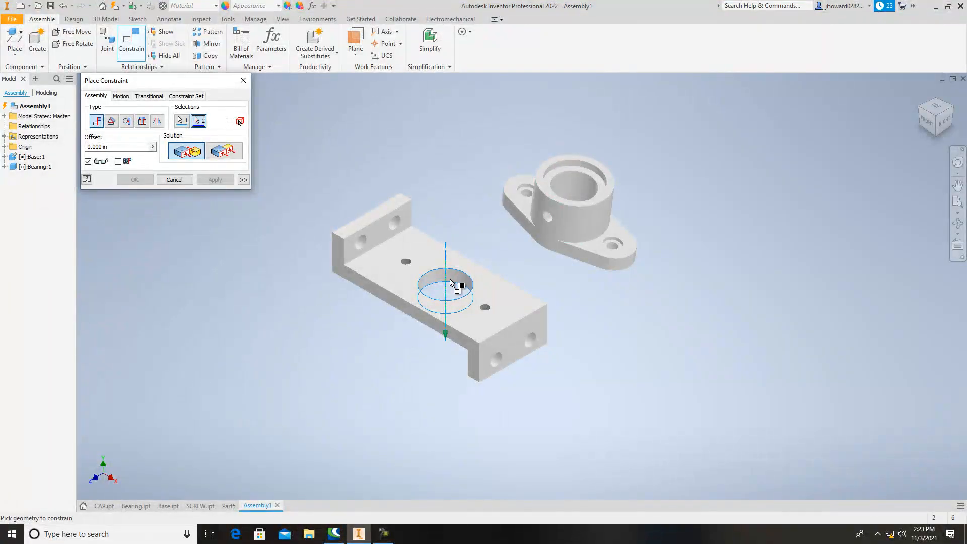
scroll(582, 196, "down", 4)
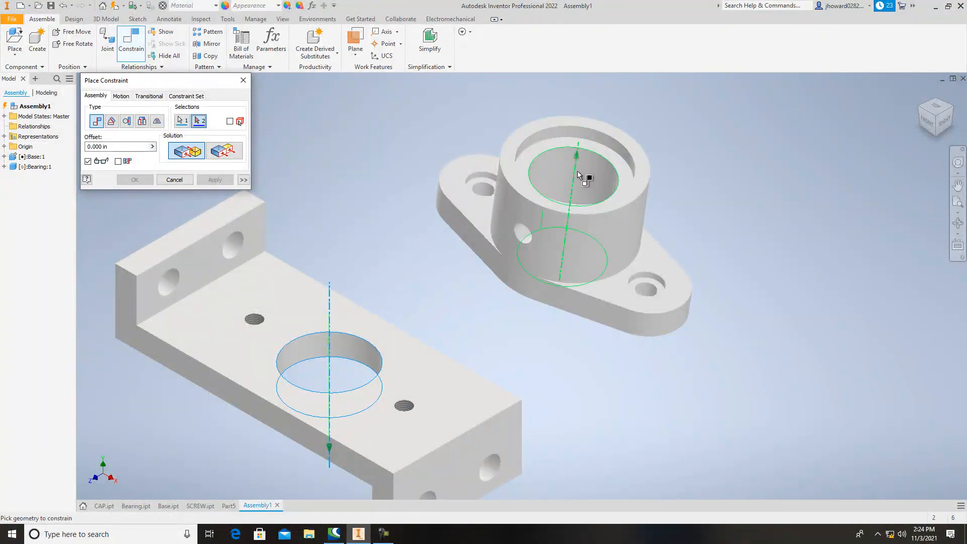
left_click(557, 171)
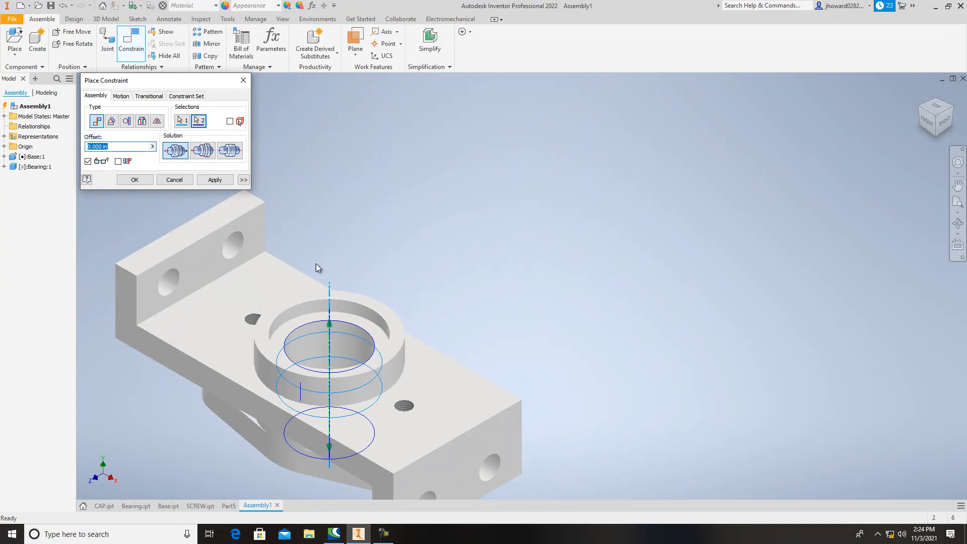
left_click_drag(935, 130, 961, 140)
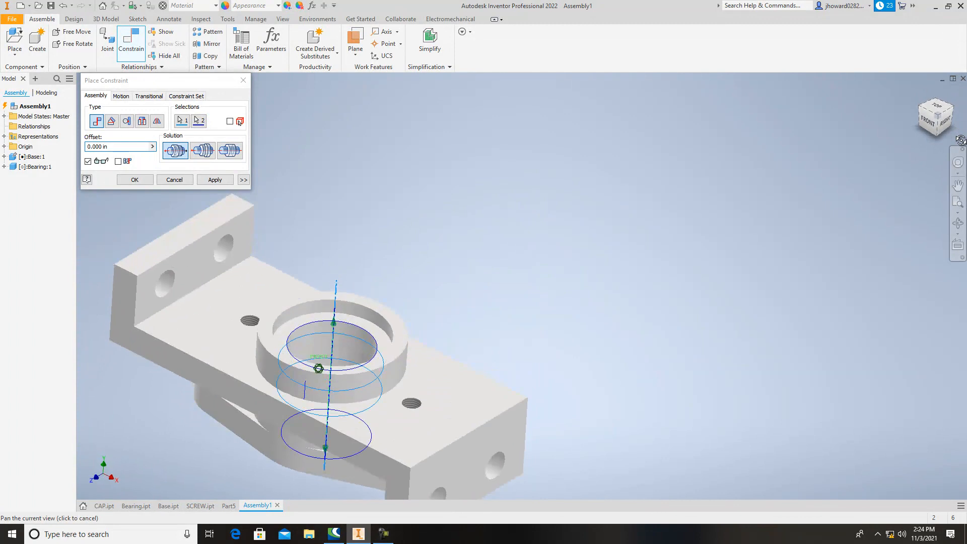
left_click(215, 179)
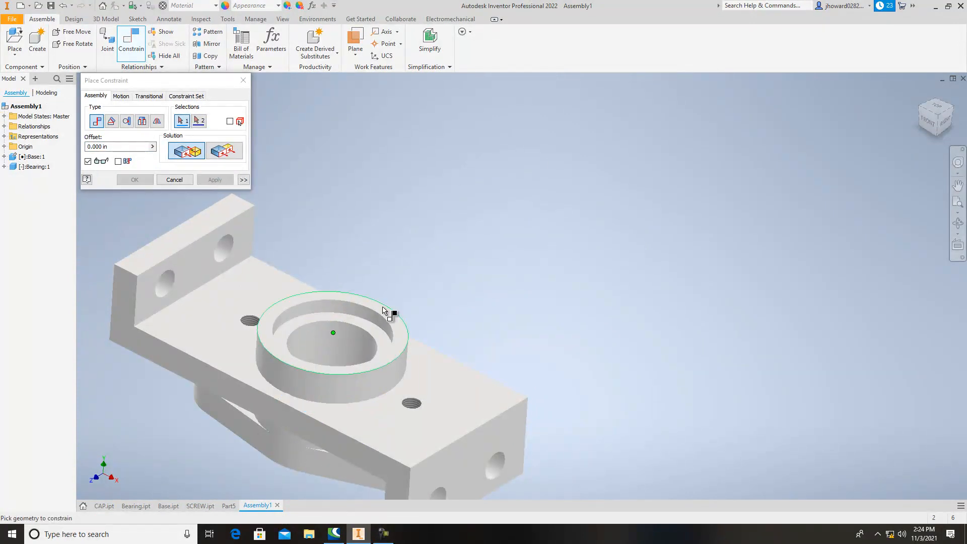
right_click(422, 256)
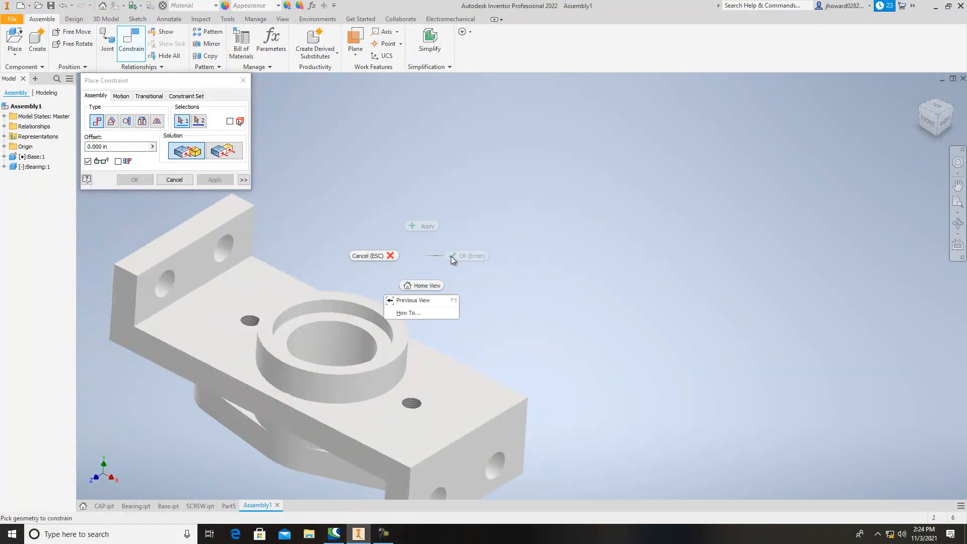
left_click(367, 255)
Step: Slide the Bearing up out of the Base along the shared axis and try moving it from front and angled views
left_click_drag(366, 305, 477, 208)
left_click_drag(432, 254, 231, 224)
key("Escape")
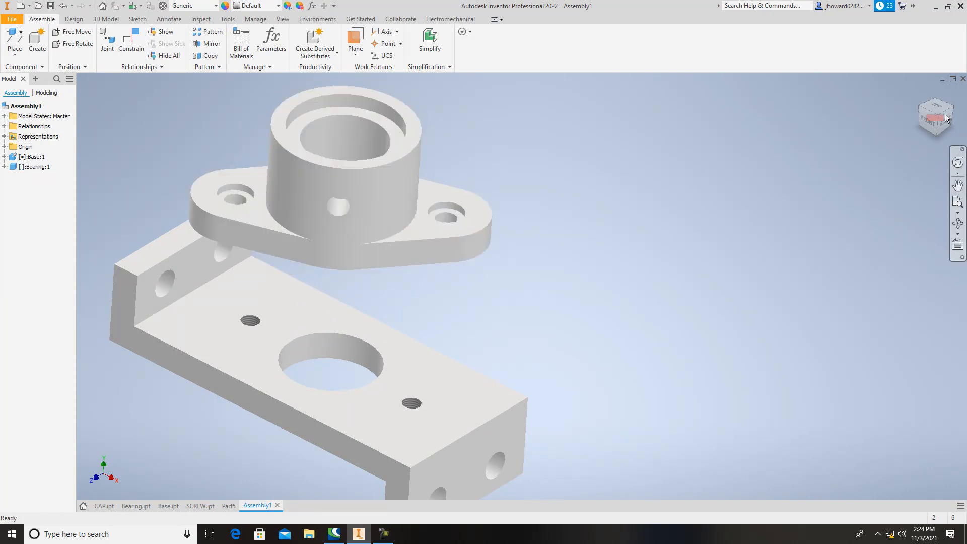
left_click(929, 122)
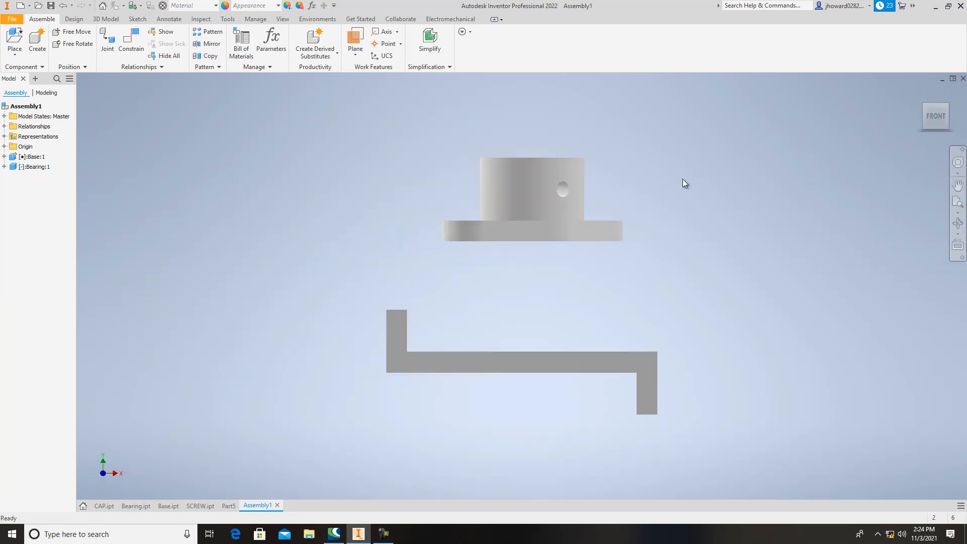
left_click_drag(588, 237, 660, 249)
key("Escape")
left_click(916, 113)
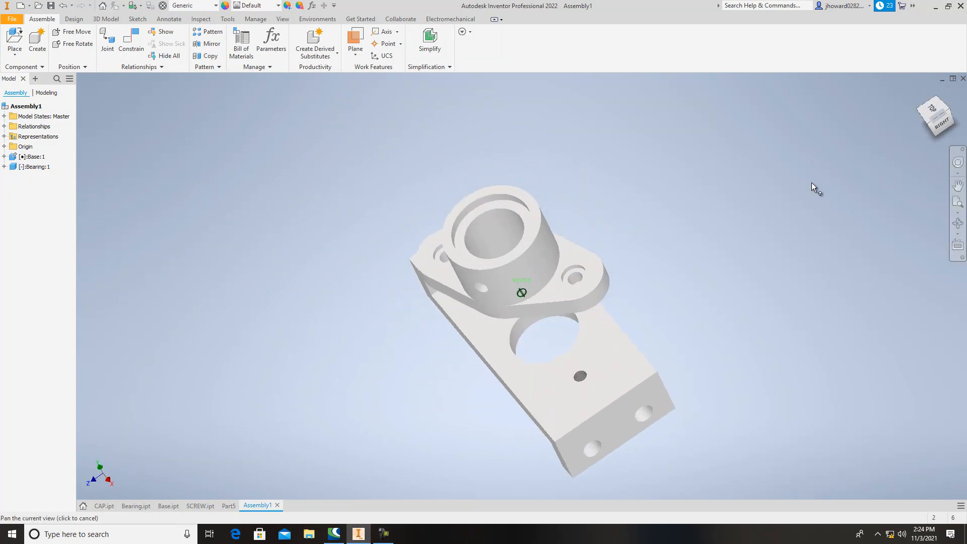
left_click_drag(627, 282, 607, 352)
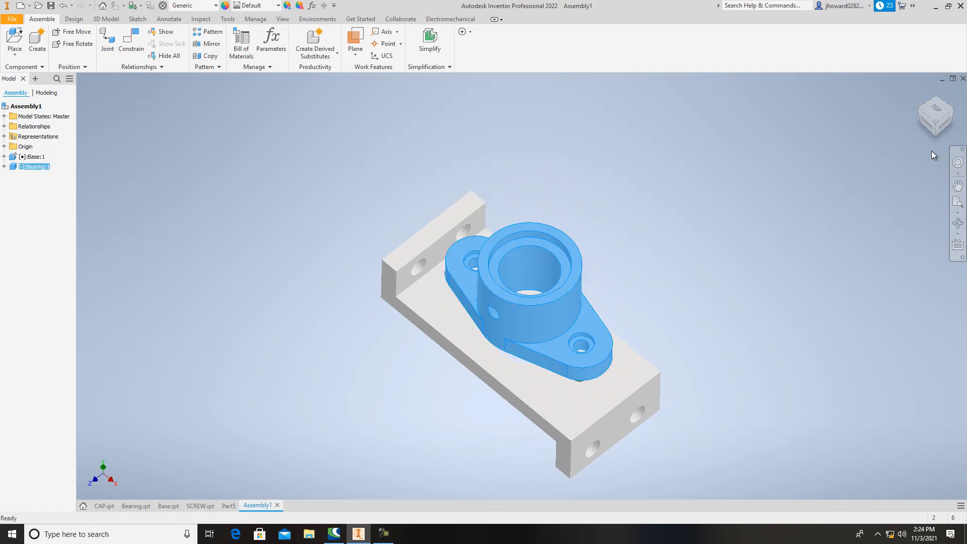
Step: Turn the Bearing about the shared axis in a top view toward the Base's threaded holes, and swing it again in an angled view
left_click(927, 107)
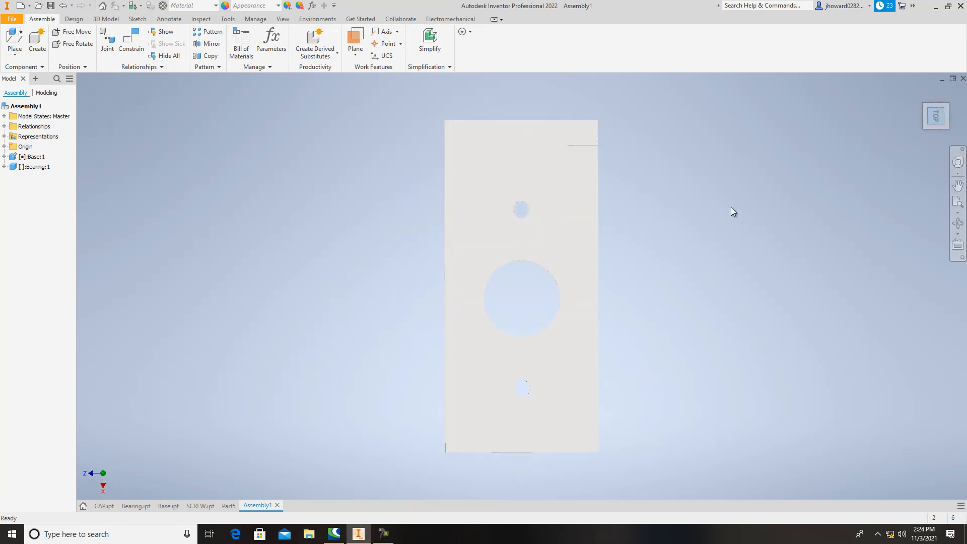
left_click_drag(548, 208, 550, 213)
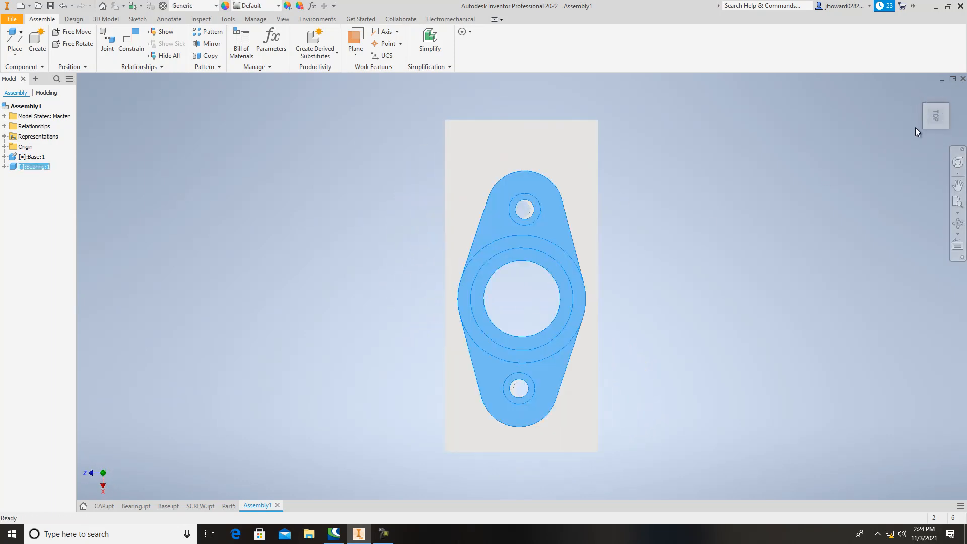
left_click_drag(942, 121, 118, 82)
middle_click_drag(119, 83, 157, 484, "shift")
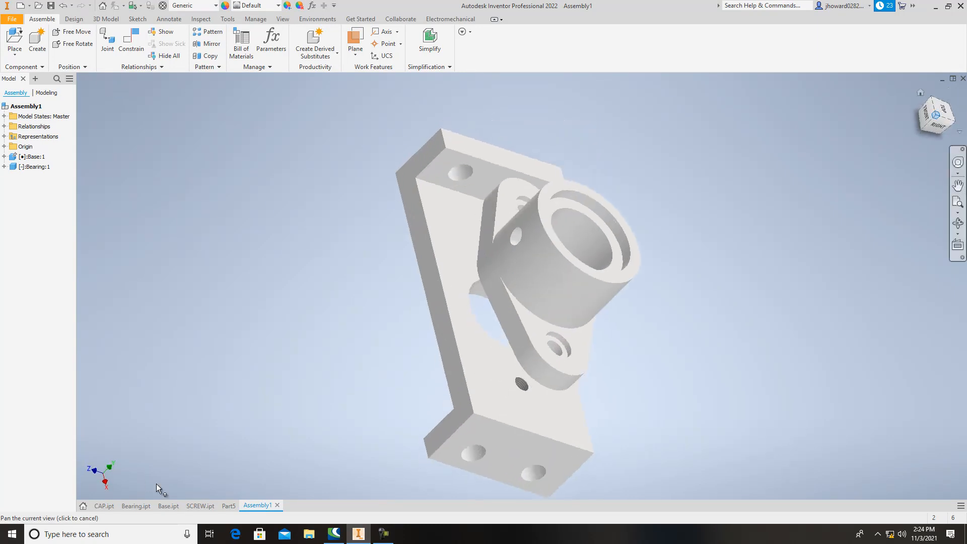
left_click_drag(580, 327, 614, 311)
Step: Mate the axis of one threaded Base hole with the axis of the nearby Bearing flange hole at a 0.000 in offset
middle_click_drag(722, 331, 660, 314)
left_click(130, 43)
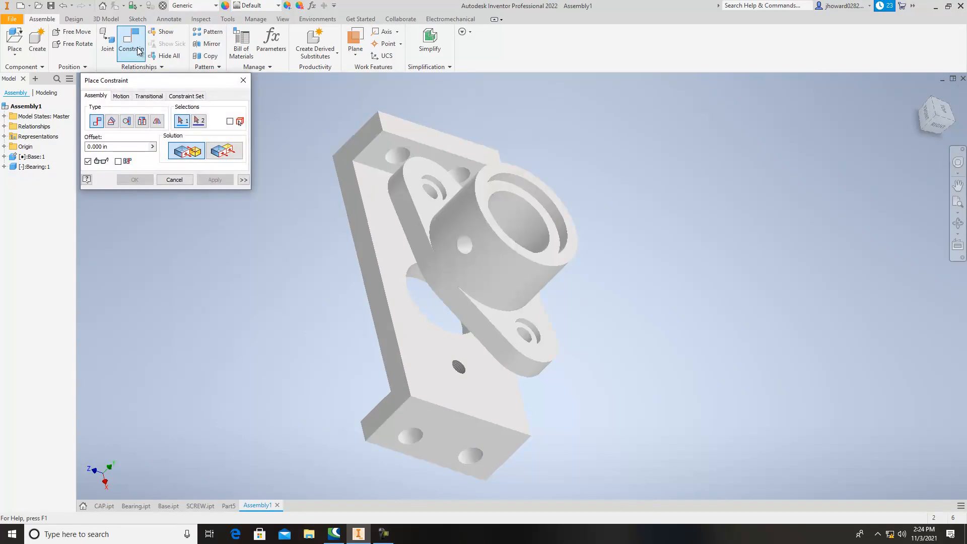
scroll(471, 373, "down", 5)
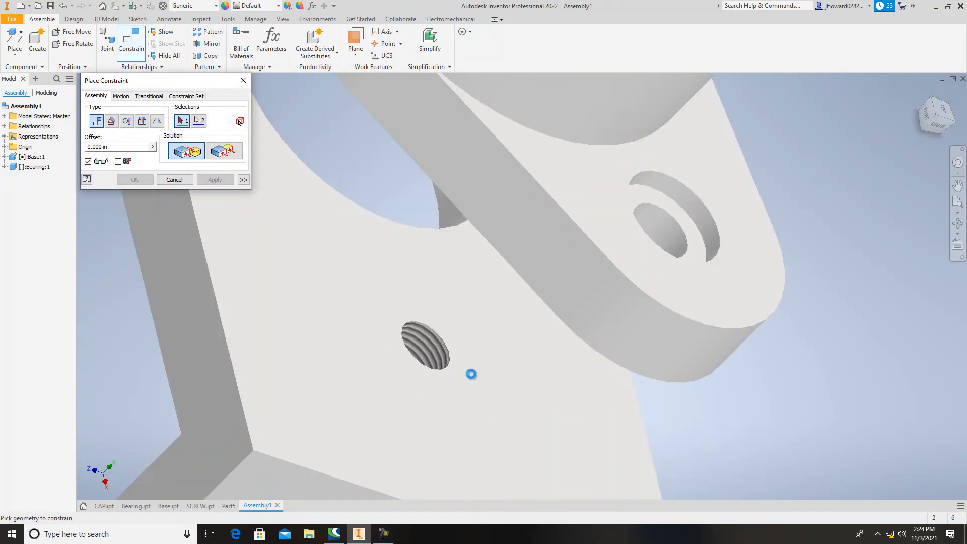
left_click(429, 352)
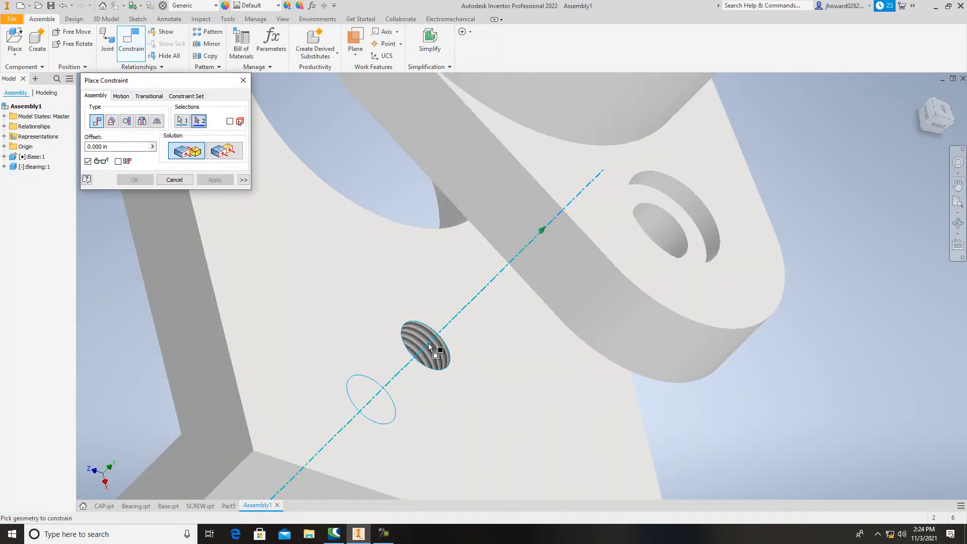
left_click(677, 225)
scroll(584, 292, "up", 5)
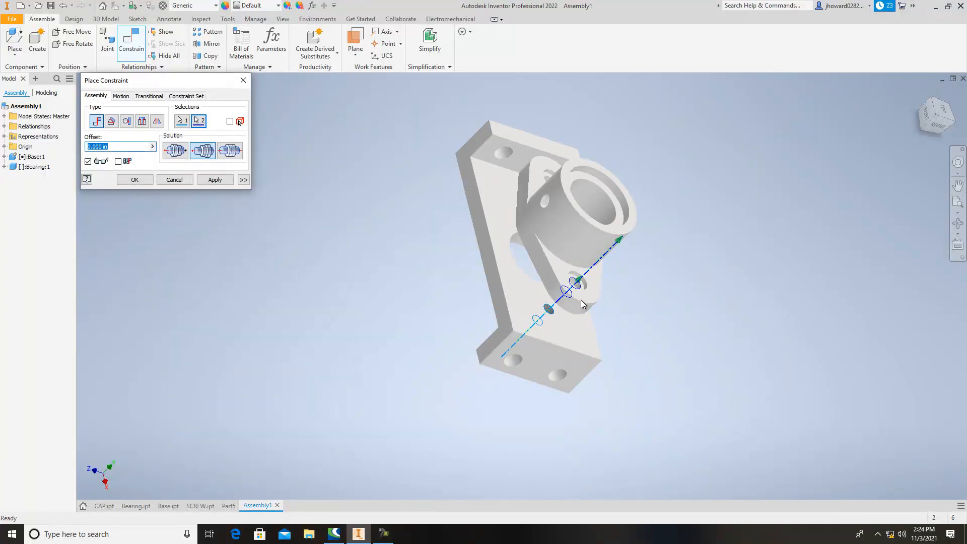
left_click(231, 177)
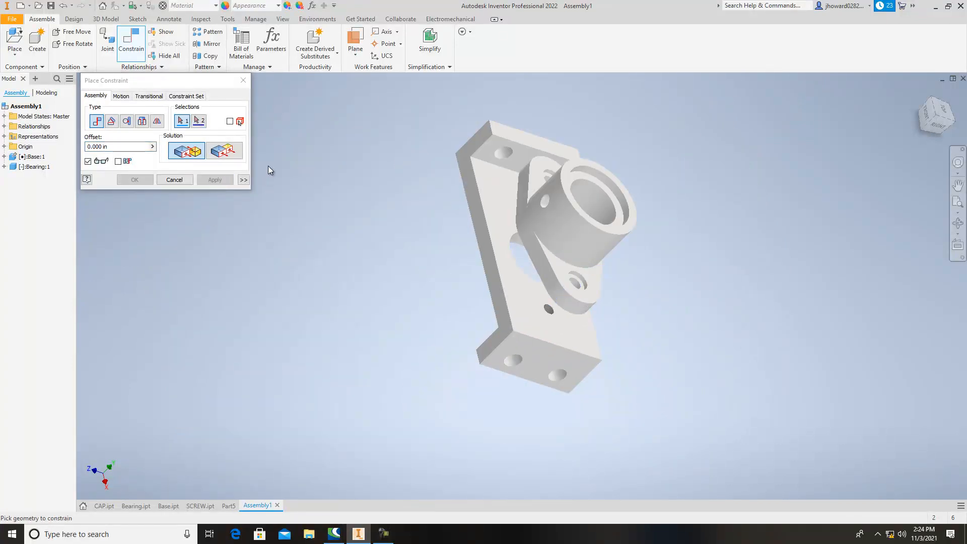
key("Escape")
Step: Slide the Bearing along its aligned axes clear of the Base
left_click_drag(615, 241, 664, 256)
left_click_drag(933, 129, 164, 160)
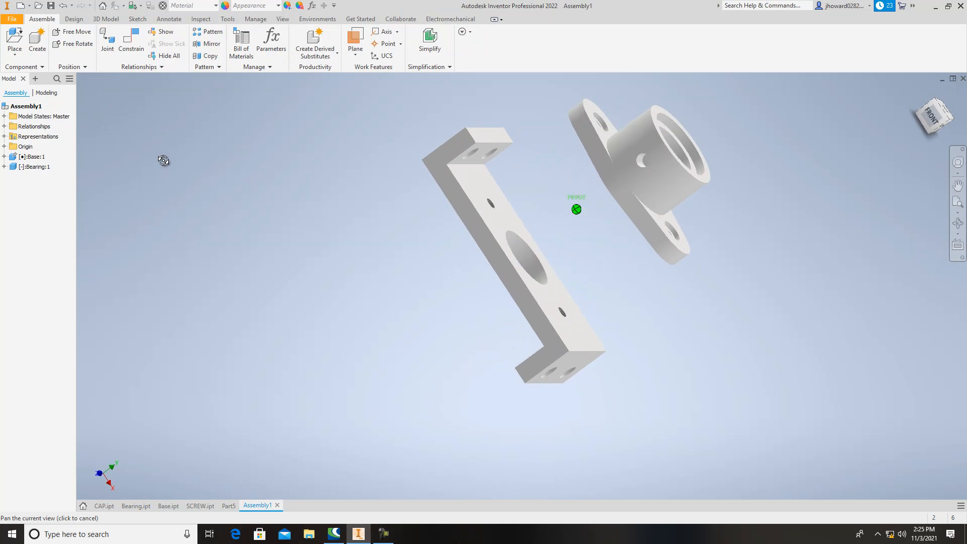
left_click_drag(652, 160, 670, 133)
Step: Mate the Bearing flange's underside to the Base's upper face with the Mate solution and a 0.000 in offset
left_click_drag(935, 121, 945, 107)
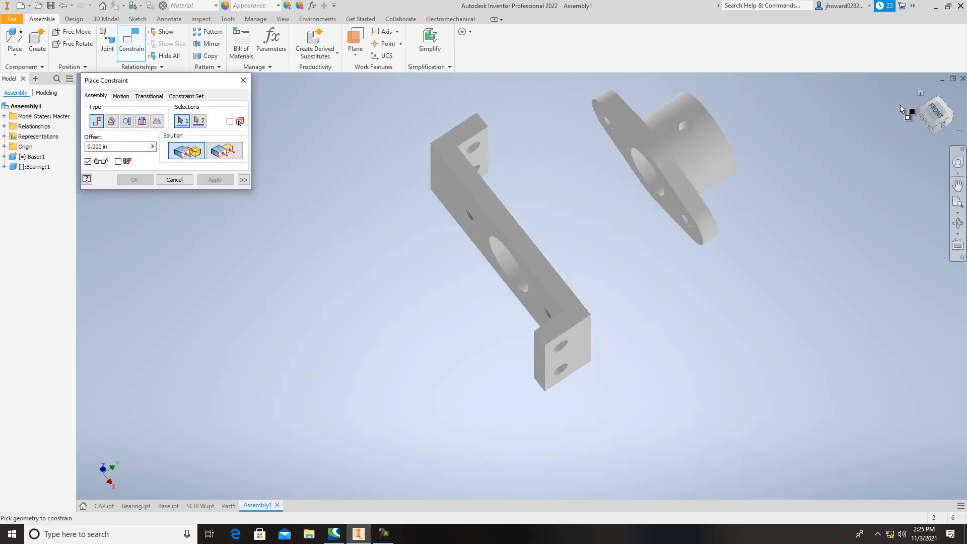
left_click_drag(935, 113, 886, 119)
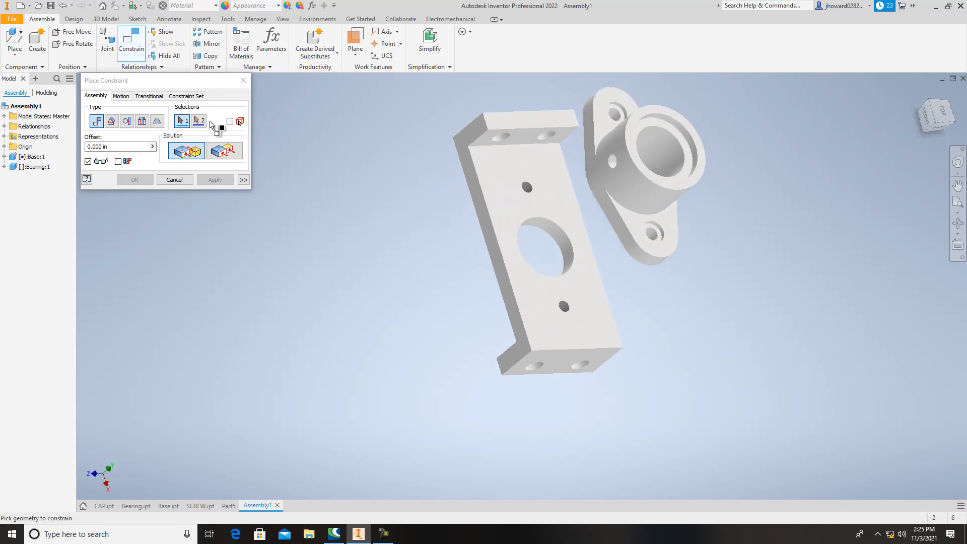
left_click(499, 176)
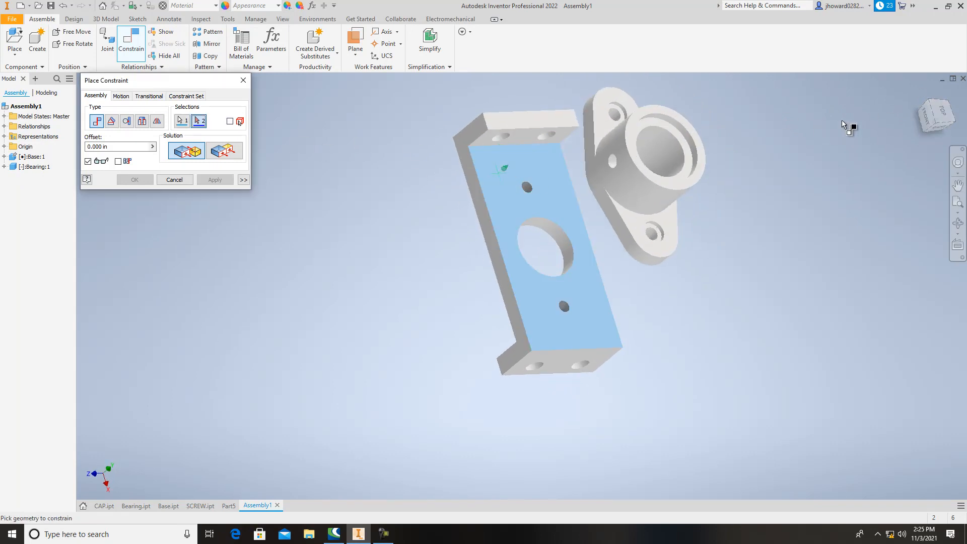
left_click_drag(932, 122, 225, 92)
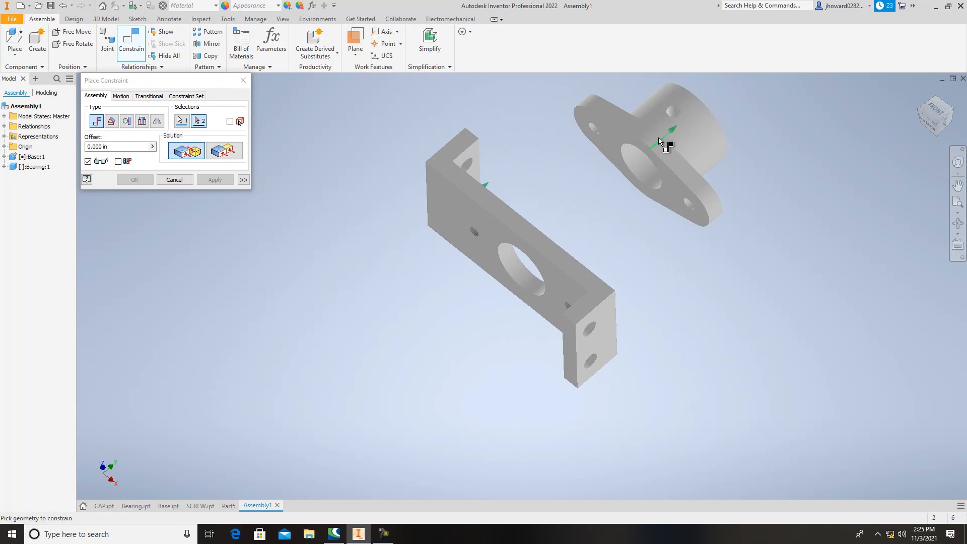
left_click(607, 134)
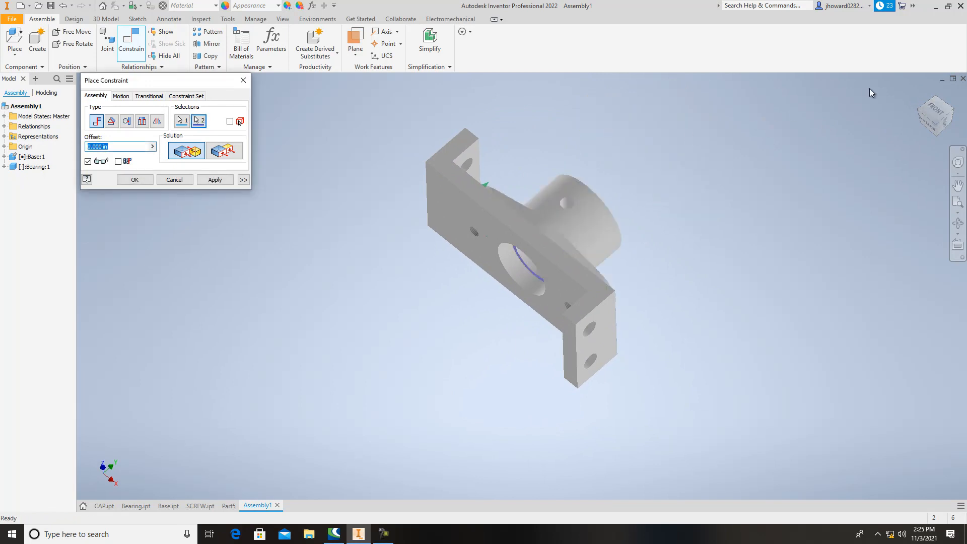
left_click_drag(936, 112, 834, 153)
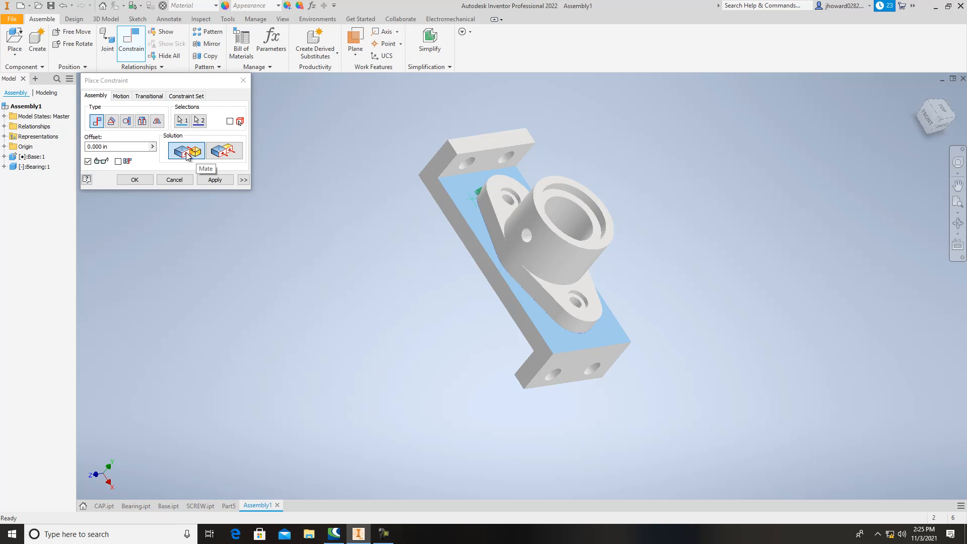
left_click(213, 177)
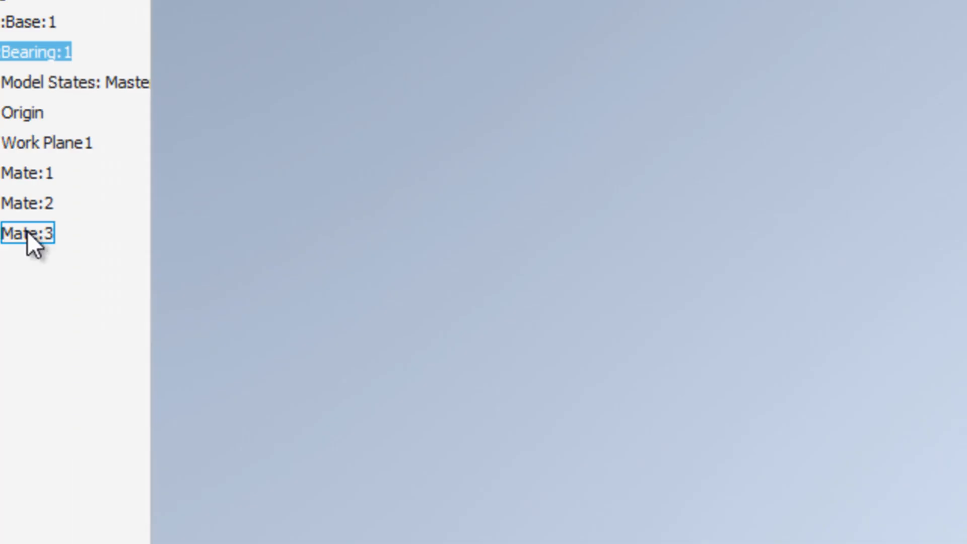
Step: Set the offset of the mate between the Bearing flange's underside and the Base's face to 1 in
left_click(28, 232)
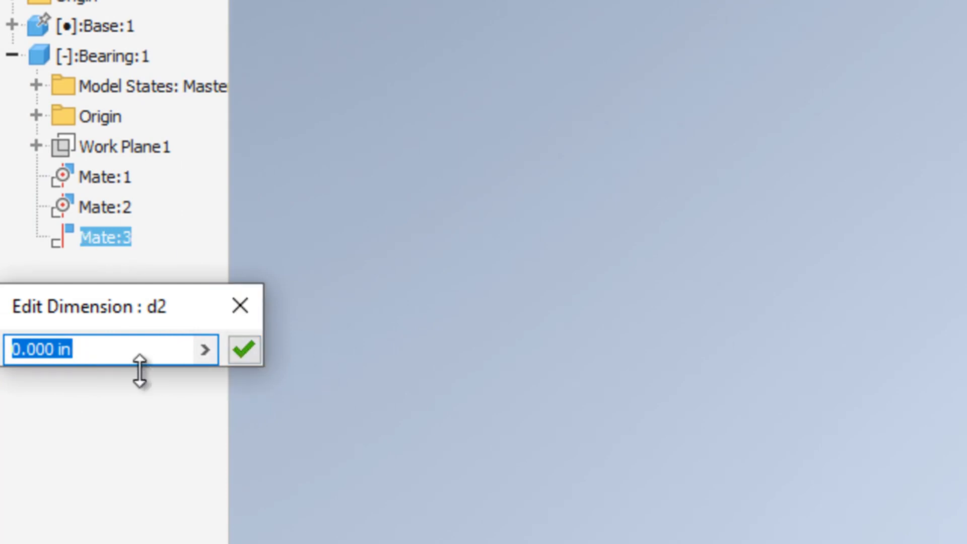
type("1")
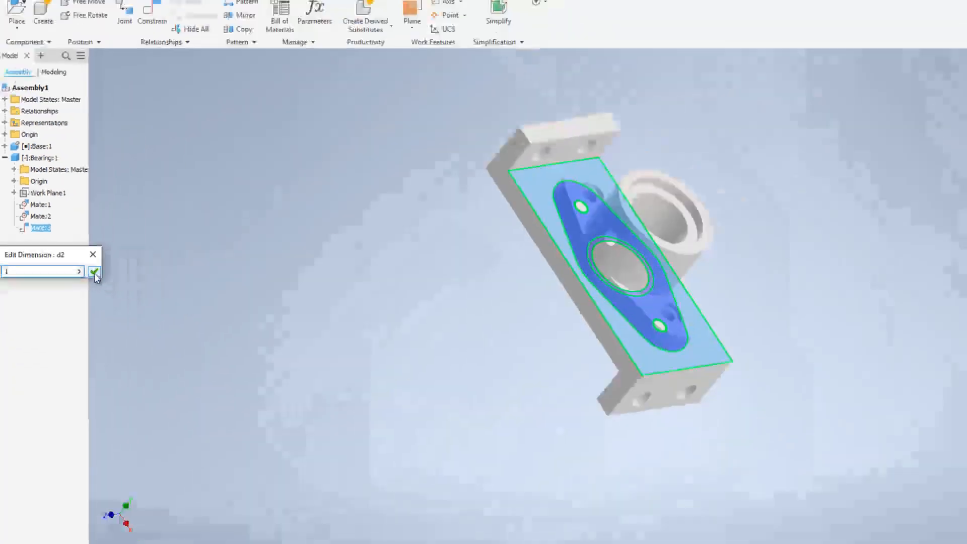
left_click(244, 349)
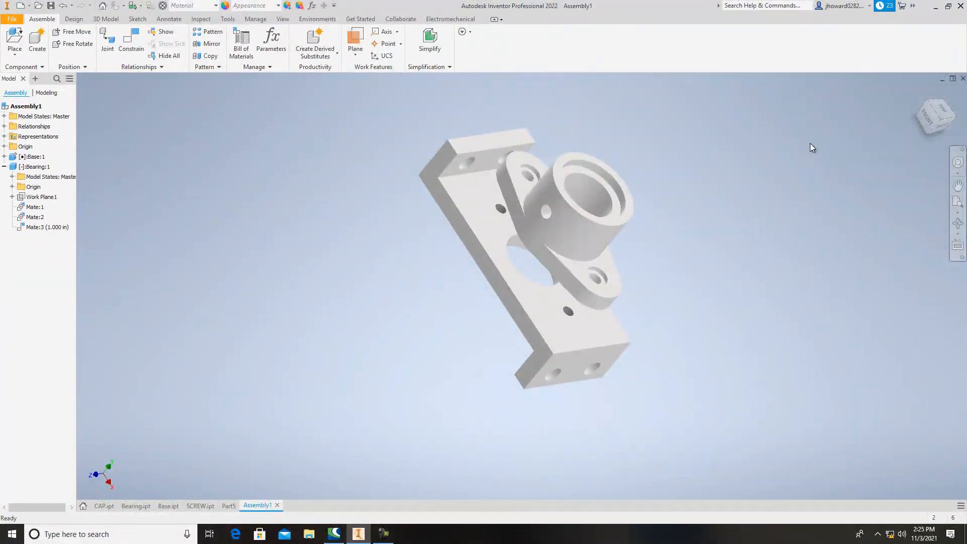
Step: Return the offset of the Bearing flange-to-Base face mate to 0.000 in
left_click(518, 164)
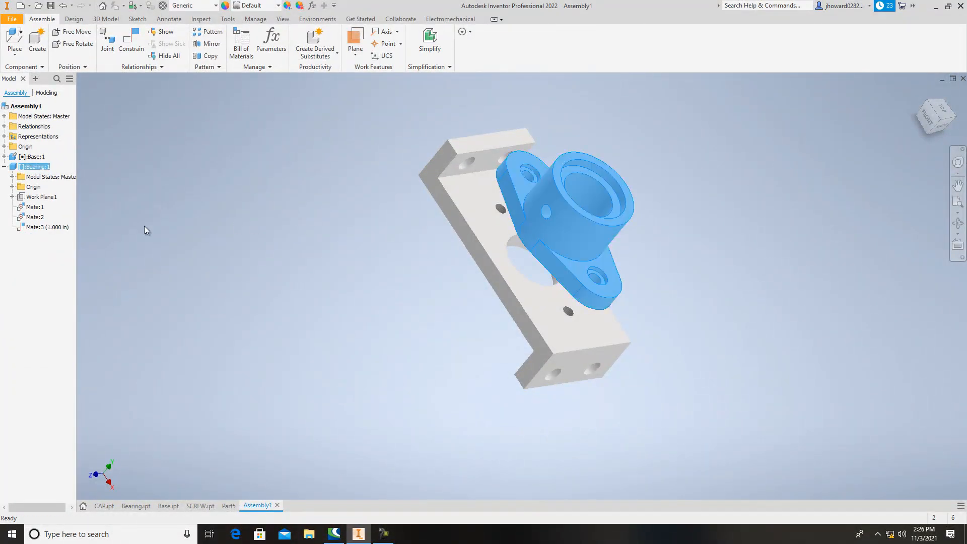
double_click(52, 226)
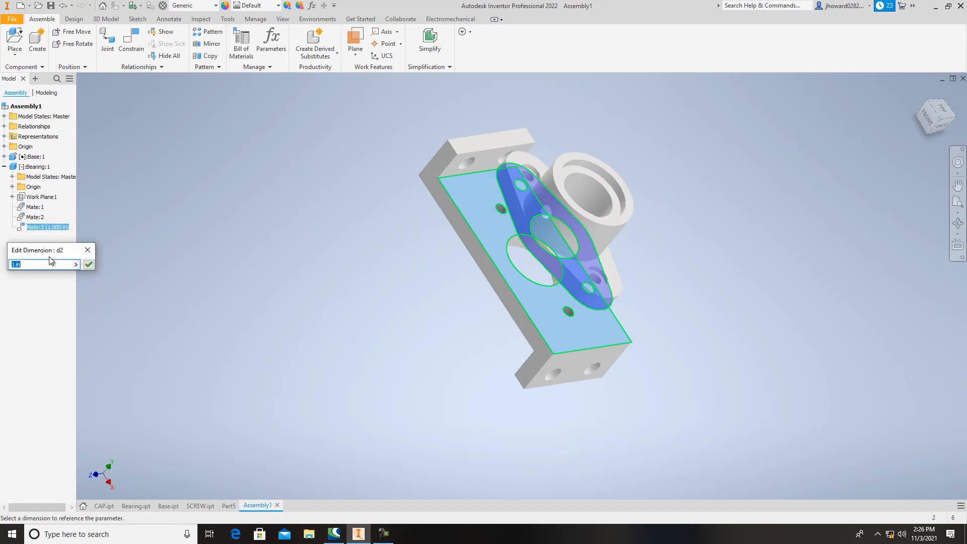
key("Escape")
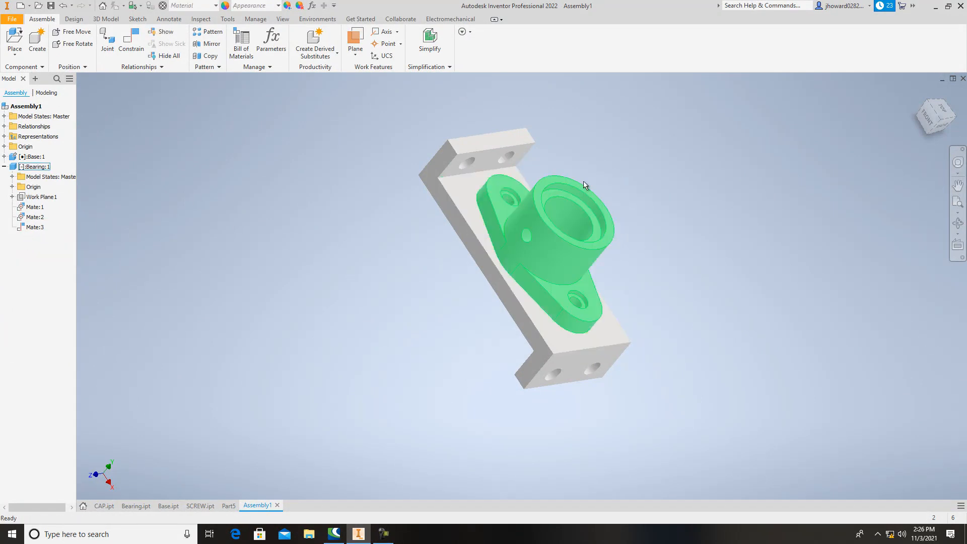
mouse_move(934, 125)
left_mouse_down()
mouse_move(936, 75)
mouse_move(806, 106)
mouse_move(817, 90)
mouse_move(903, 103)
mouse_move(898, 130)
left_mouse_up()
middle_click_drag(625, 168, 570, 222)
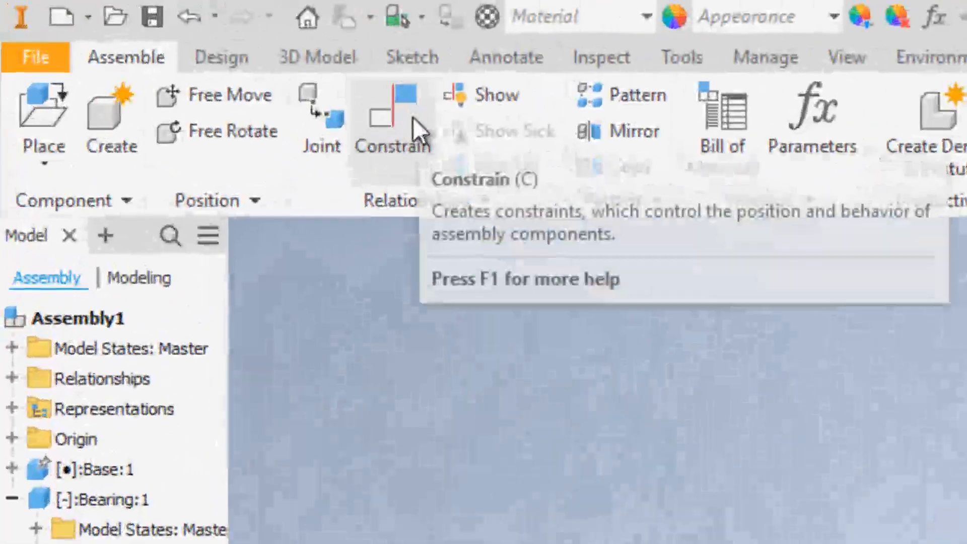
left_click(413, 121)
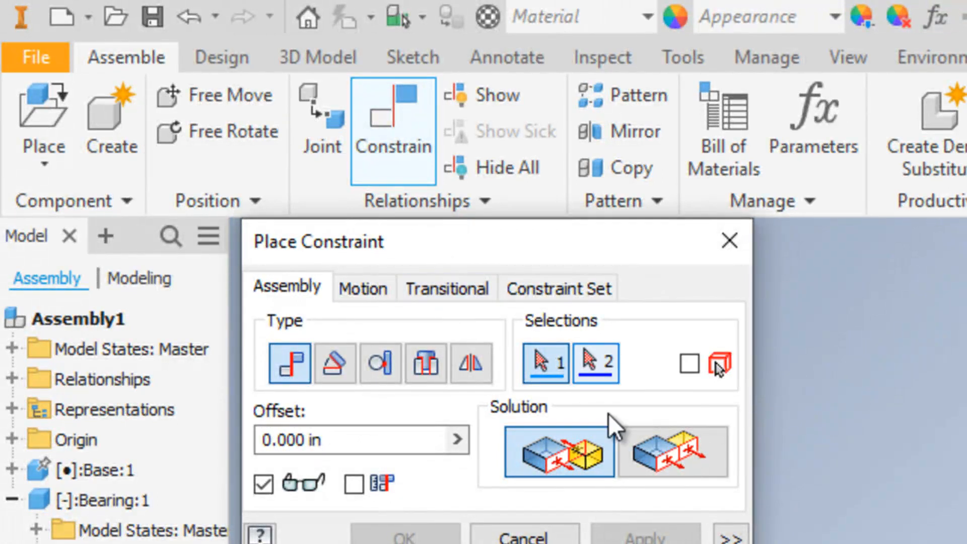
left_click(524, 536)
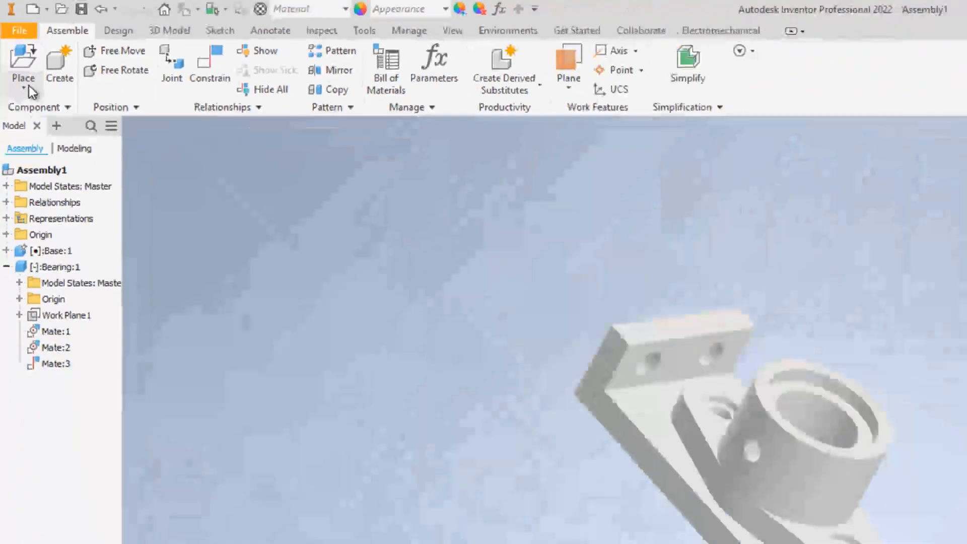
Step: Place one instance of the CAP part from the Week 12 folder in open space beside the Bearing
left_click(40, 151)
left_click(75, 197)
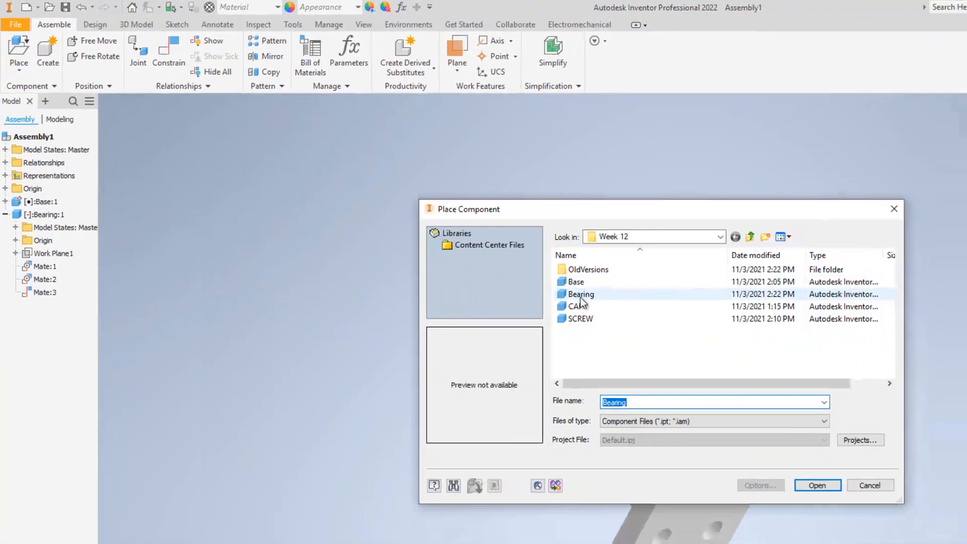
left_click(617, 325)
key("Return")
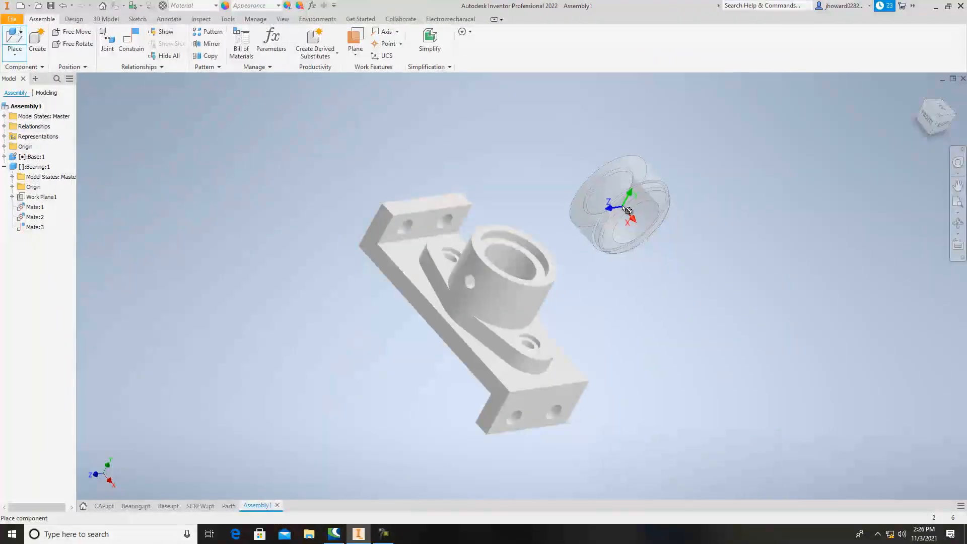
left_click(644, 192)
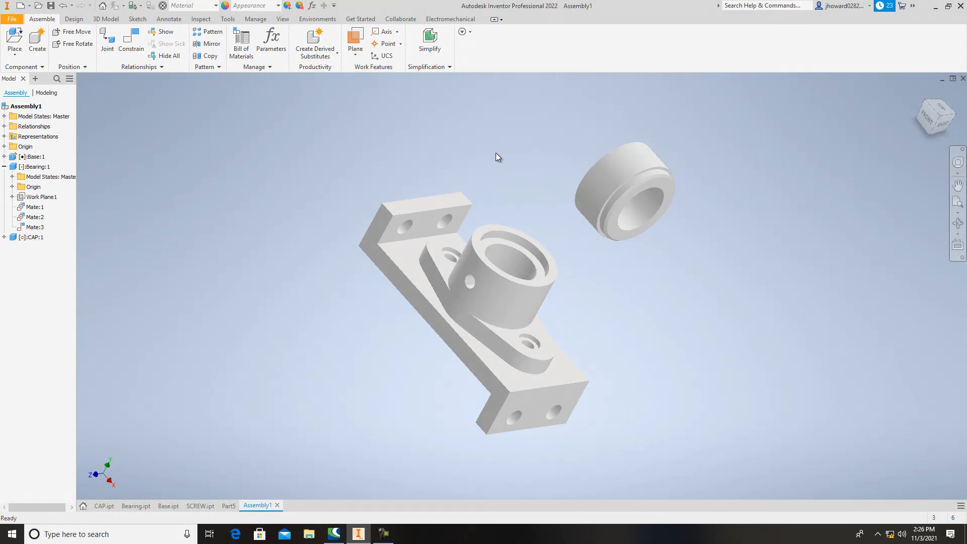
Step: Rotate the CAP freely until its flat ring face points up, roughly in line with the Bearing's bore
left_click(76, 44)
left_click(634, 162)
left_click_drag(649, 134, 671, 194)
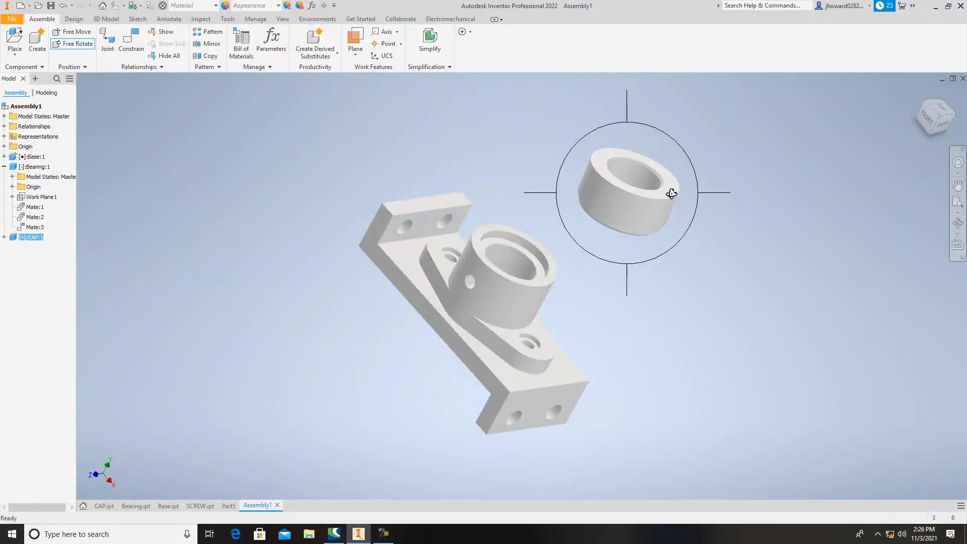
key("Escape")
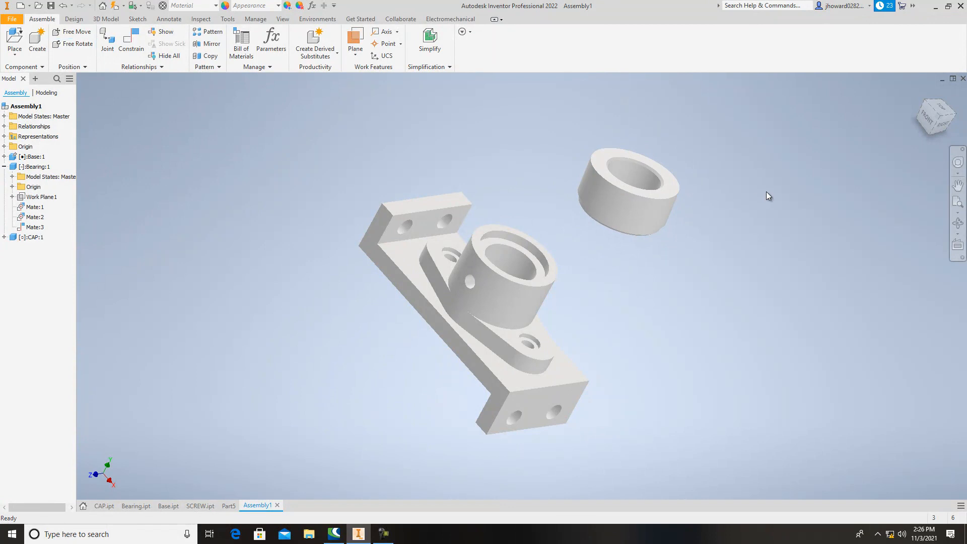
Step: Start an Insert constraint and pick the circular edge at the floor of the Bearing's counterbore as the first selection
left_click(137, 52)
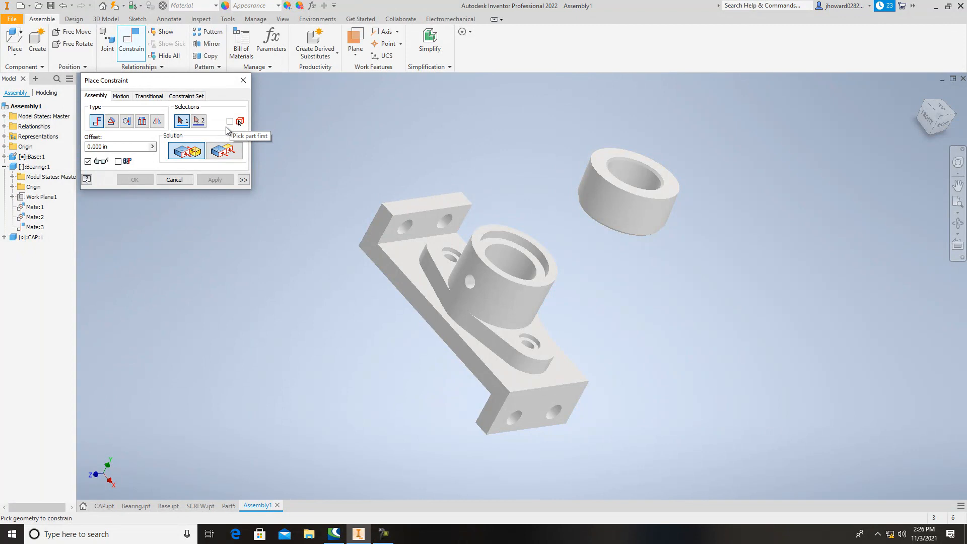
left_click(143, 121)
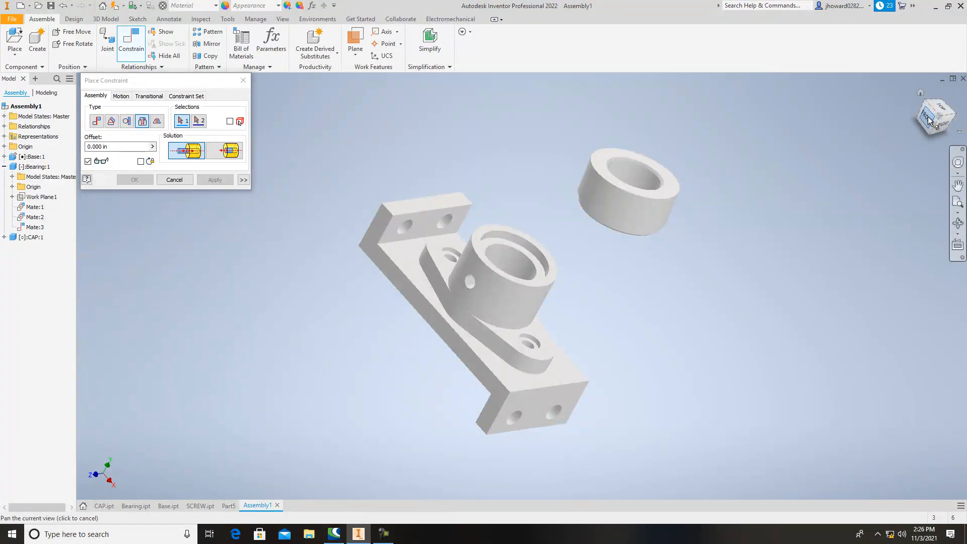
scroll(605, 209, "down", 4)
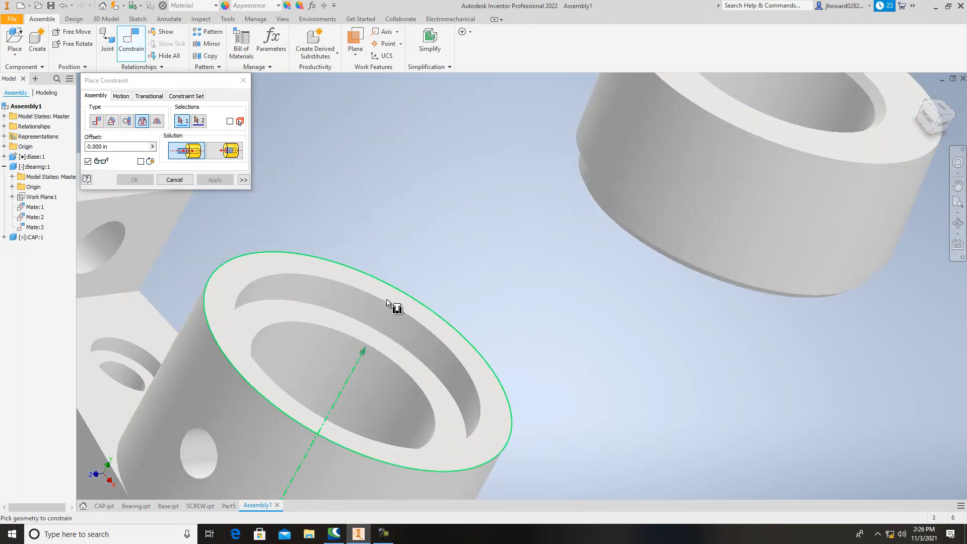
left_click(356, 323)
scroll(548, 295, "down", 3)
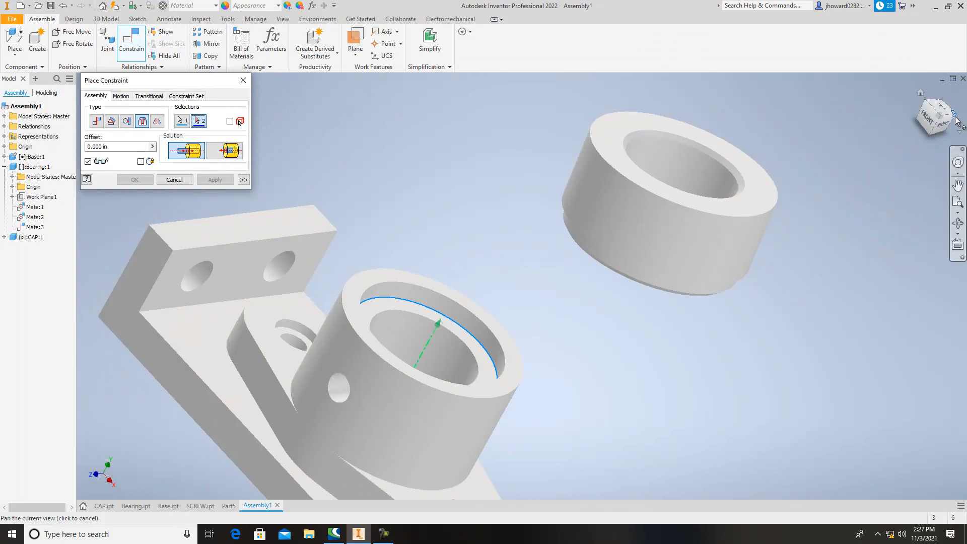
Step: Complete the Insert constraint on the circular edge where the CAP's lip meets its shoulder, using the Opposed solution and a 0.000 in offset
left_click_drag(928, 122, 905, 455)
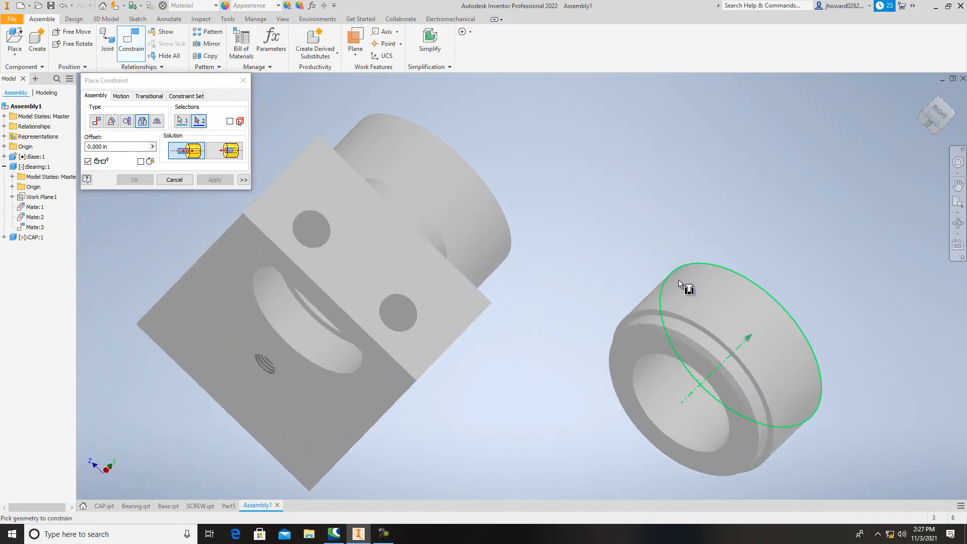
scroll(676, 325, "up", 3)
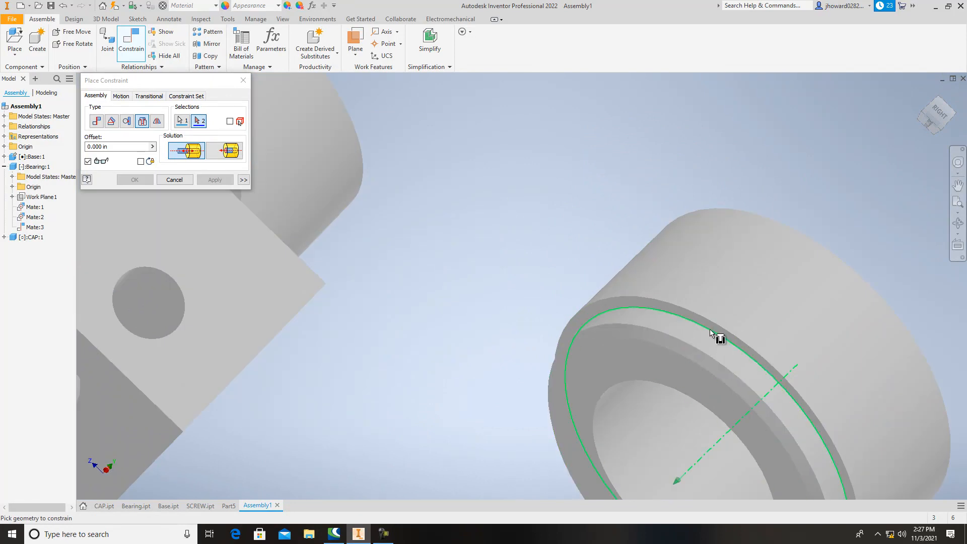
scroll(711, 330, "down", 5)
middle_click_drag(963, 108, 809, 188, "shift")
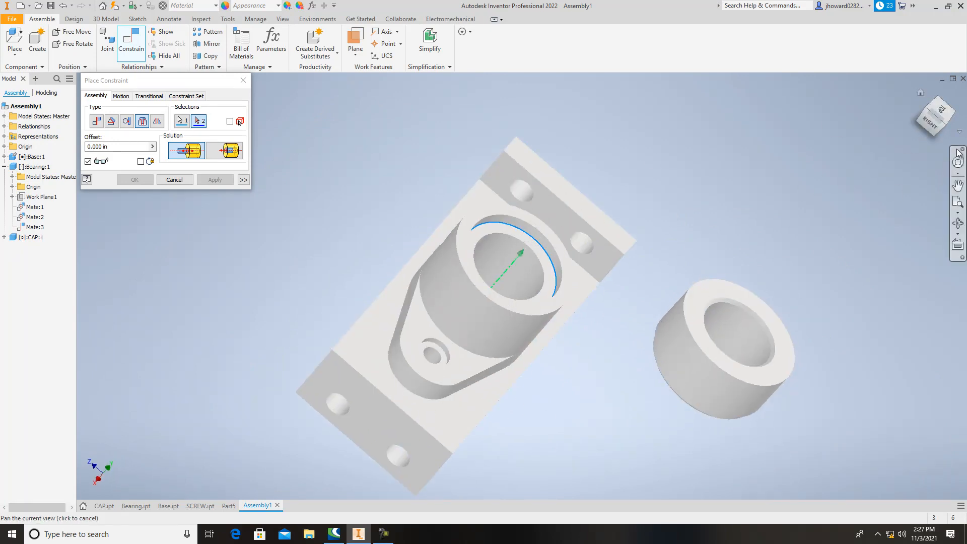
mouse_move(932, 125)
left_mouse_down()
mouse_move(175, 497)
mouse_move(906, 137)
left_mouse_up()
scroll(672, 294, "up", 3)
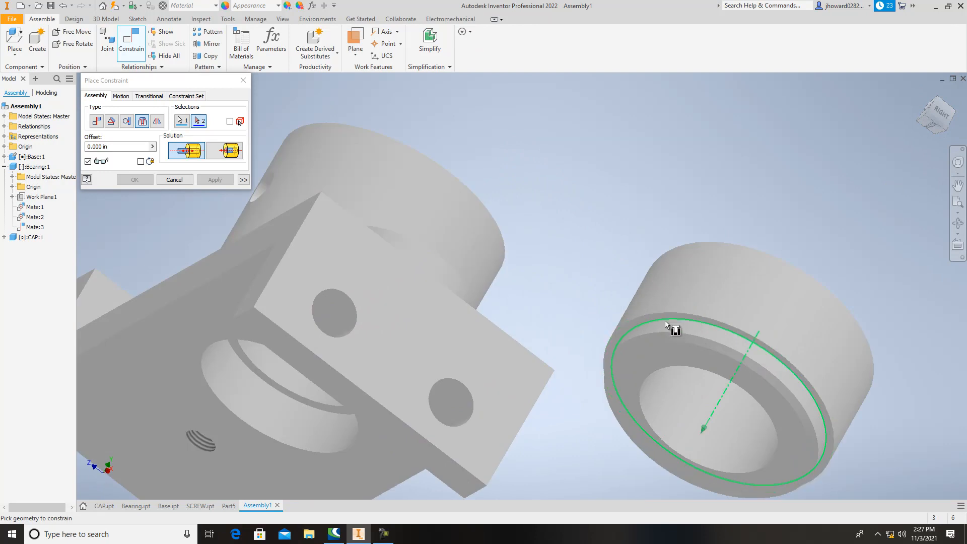
left_click(664, 321)
scroll(680, 307, "down", 2)
left_click_drag(932, 117, 935, 144)
left_click(215, 180)
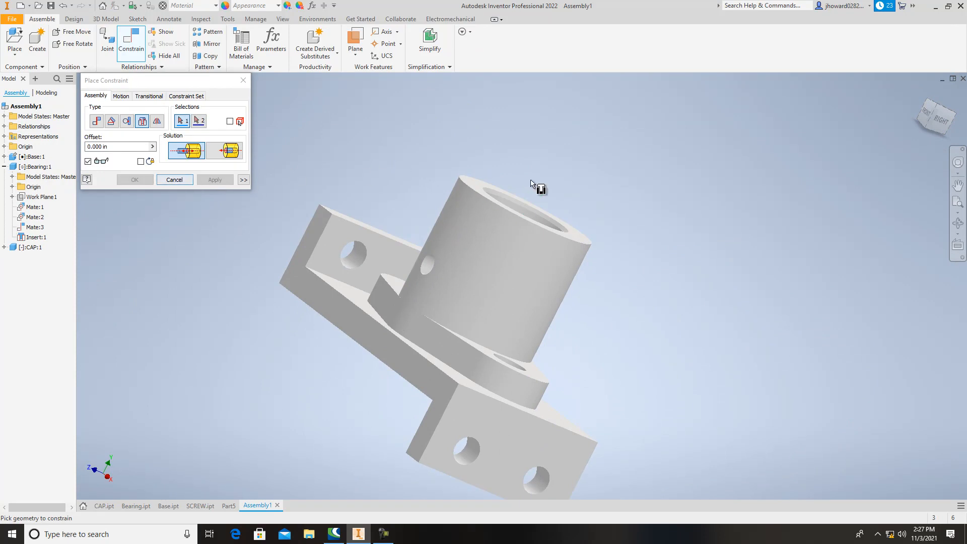
left_click(176, 181)
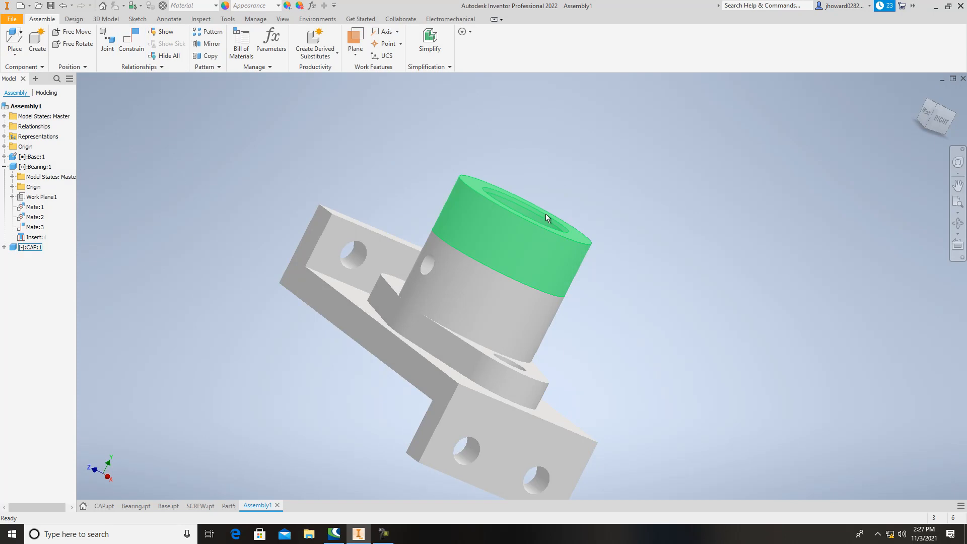
Step: Try to move the inserted CAP, and examine from above and from the side how it overlaps the Bearing
left_click_drag(500, 225, 470, 256)
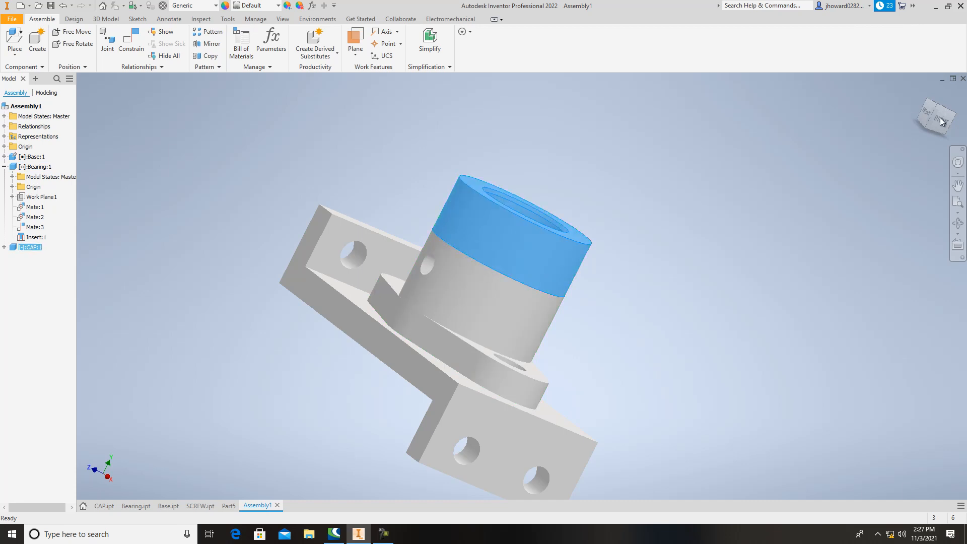
left_click(897, 142)
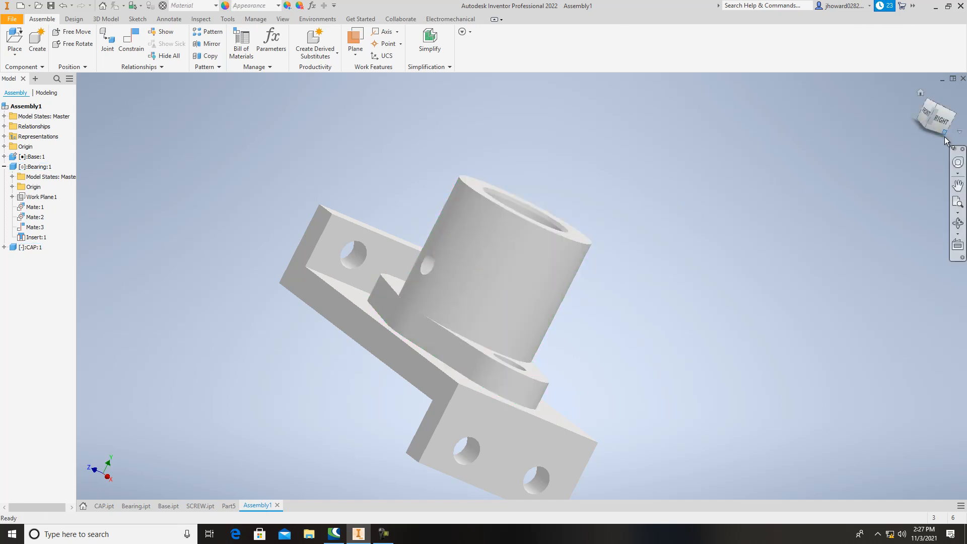
left_click_drag(947, 130, 859, 151)
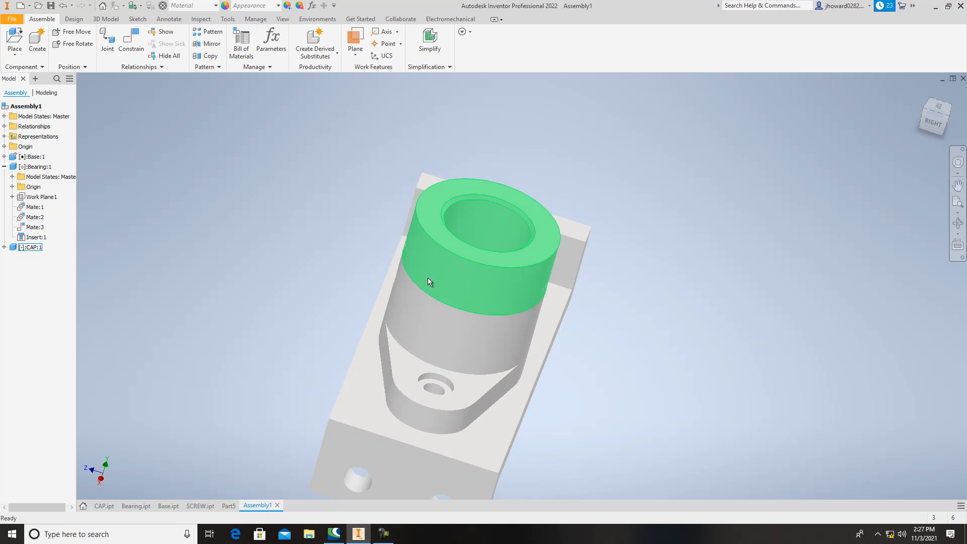
scroll(431, 273, "down", 3)
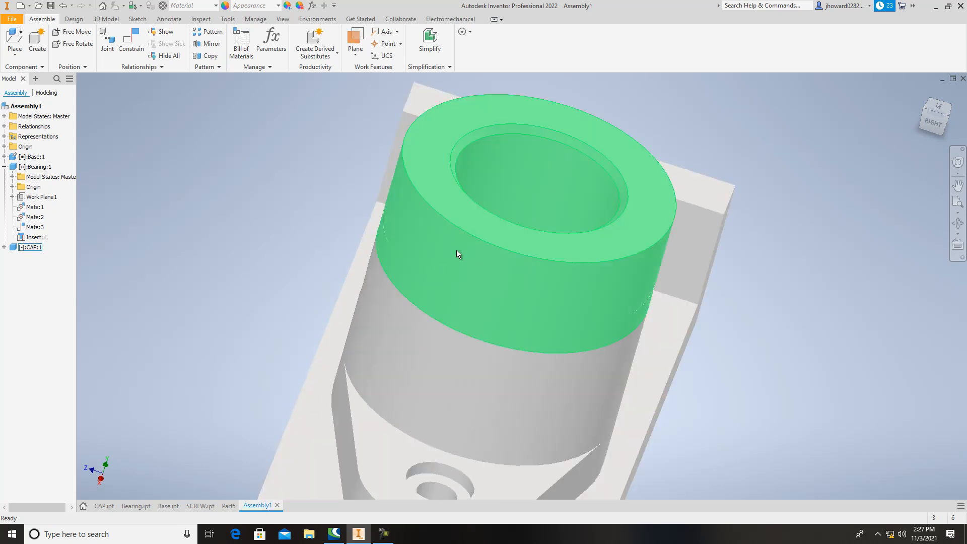
left_click_drag(943, 134, 961, 114)
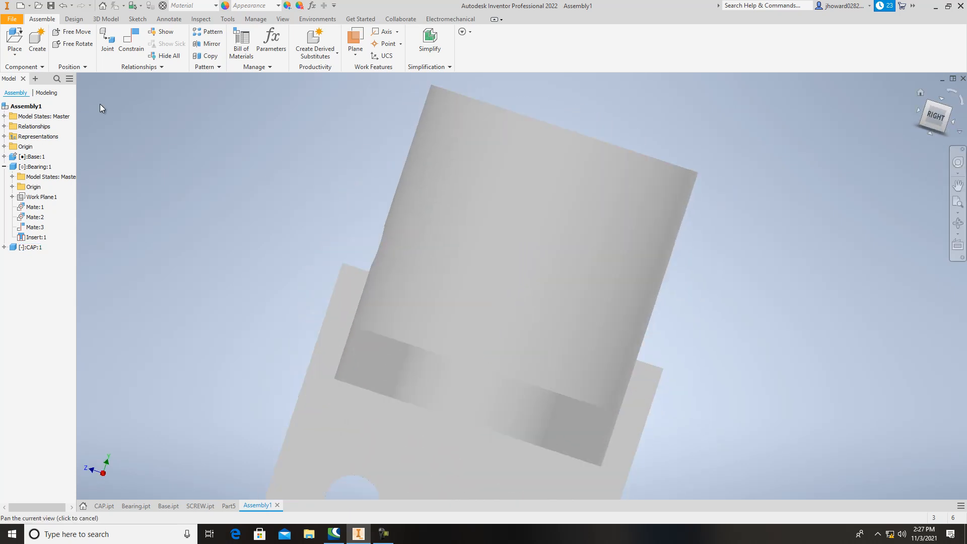
left_click(485, 135)
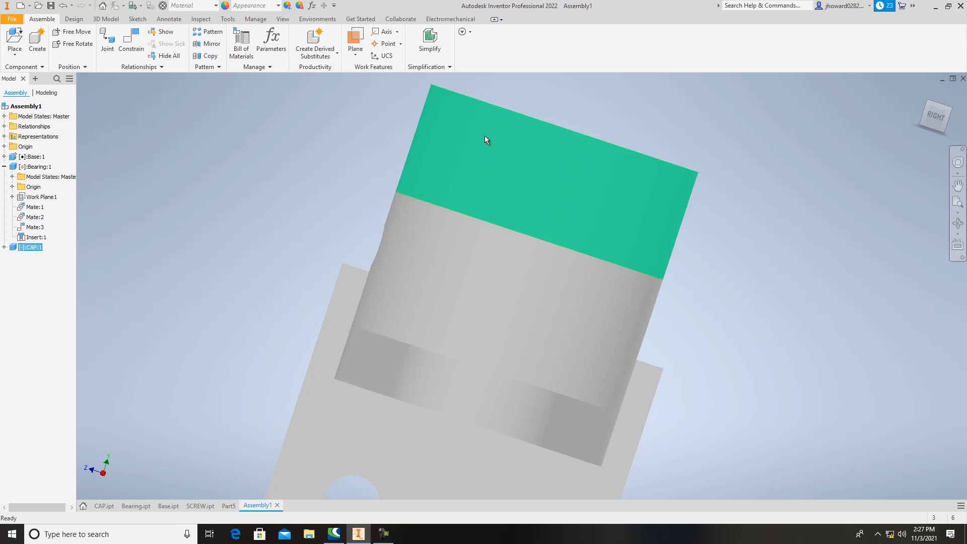
left_click(403, 212)
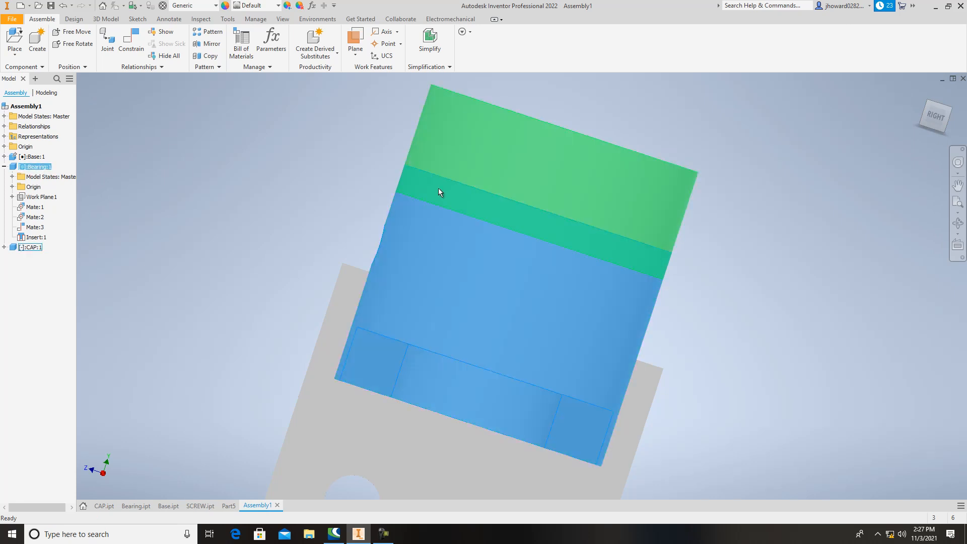
left_click(271, 144)
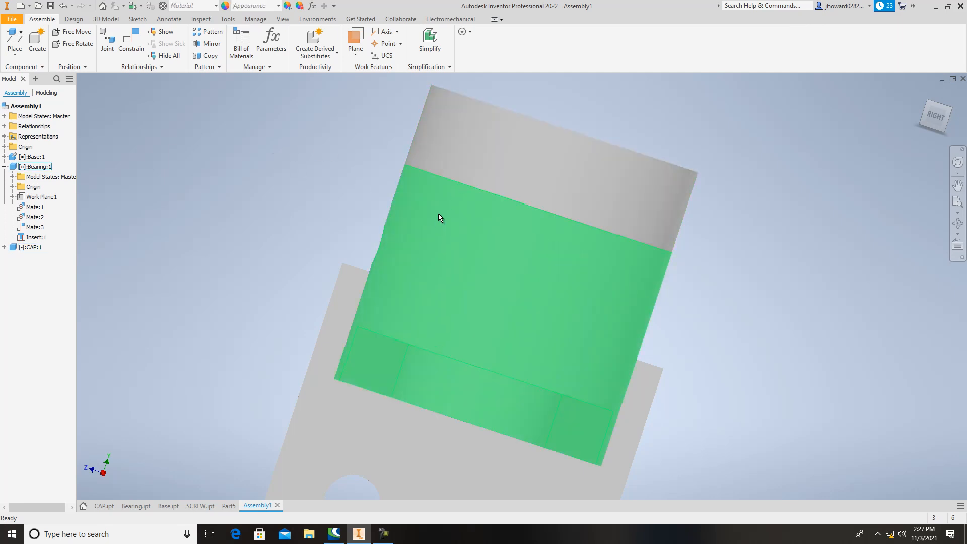
left_click(4, 246)
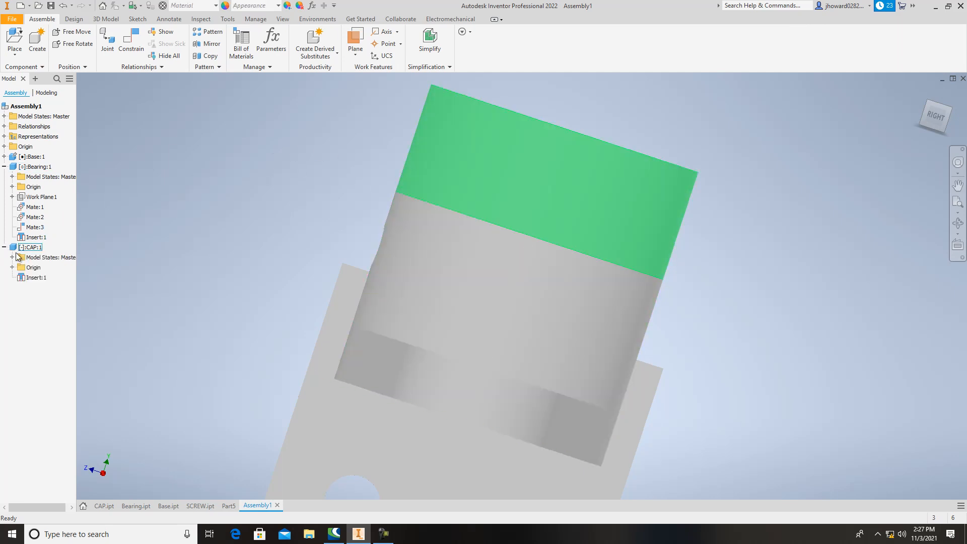
double_click(33, 276)
key("Escape")
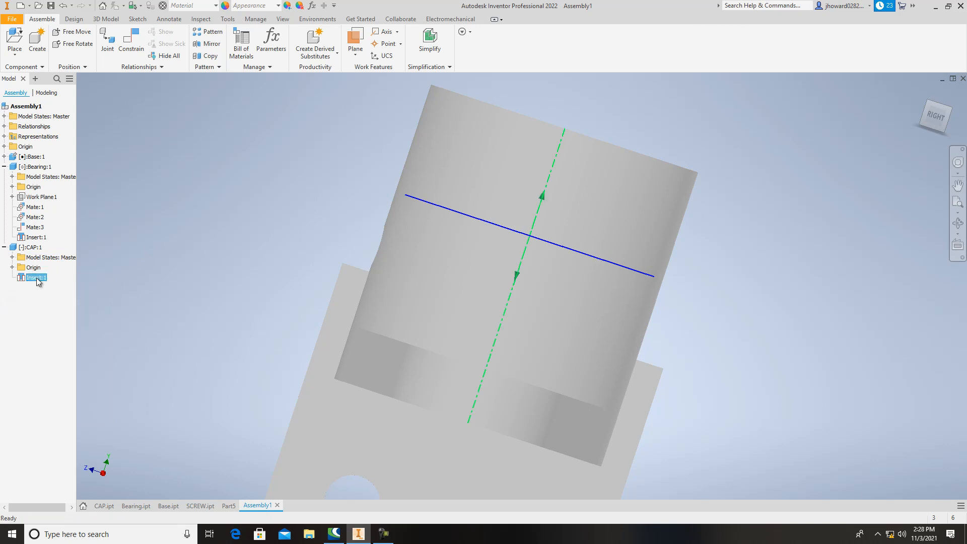
right_click(37, 281)
left_click(55, 320)
left_click_drag(937, 111, 957, 139)
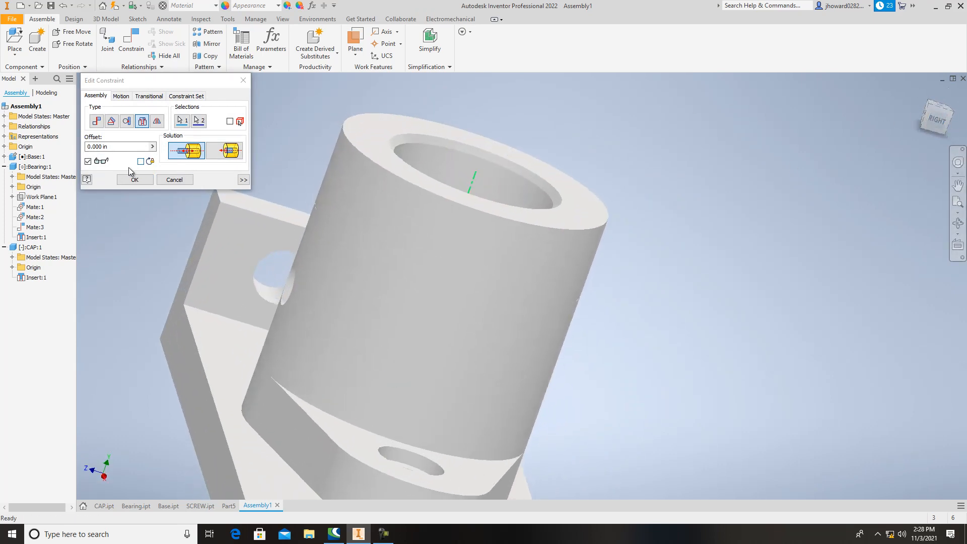
left_click(174, 180)
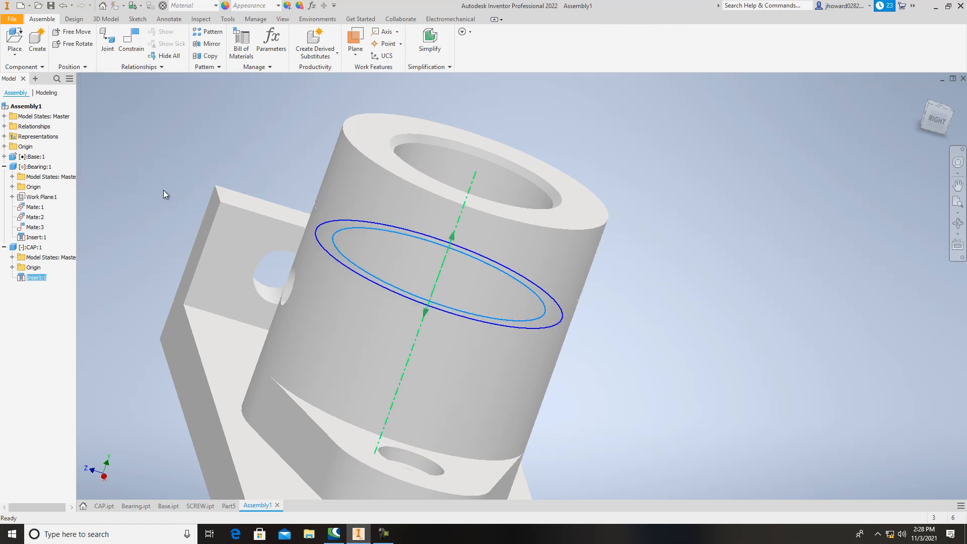
Step: Delete the CAP's Insert constraint and move the CAP clear of the Bearing
right_click(35, 282)
left_click(53, 296)
left_click_drag(412, 200, 782, 159)
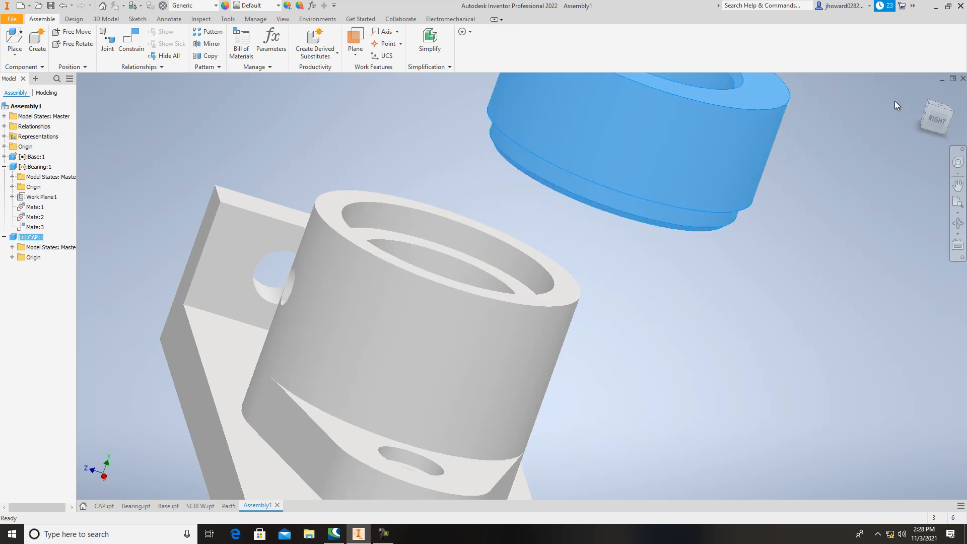
Step: Insert-constrain the CAP's shoulder edge to the upper circular edge of the Bearing's counterbore, using the Opposed solution and a 0.000 in offset
left_click(940, 122)
mouse_move(941, 122)
left_mouse_down()
mouse_move(940, 74)
mouse_move(930, 119)
mouse_move(876, 198)
left_mouse_up()
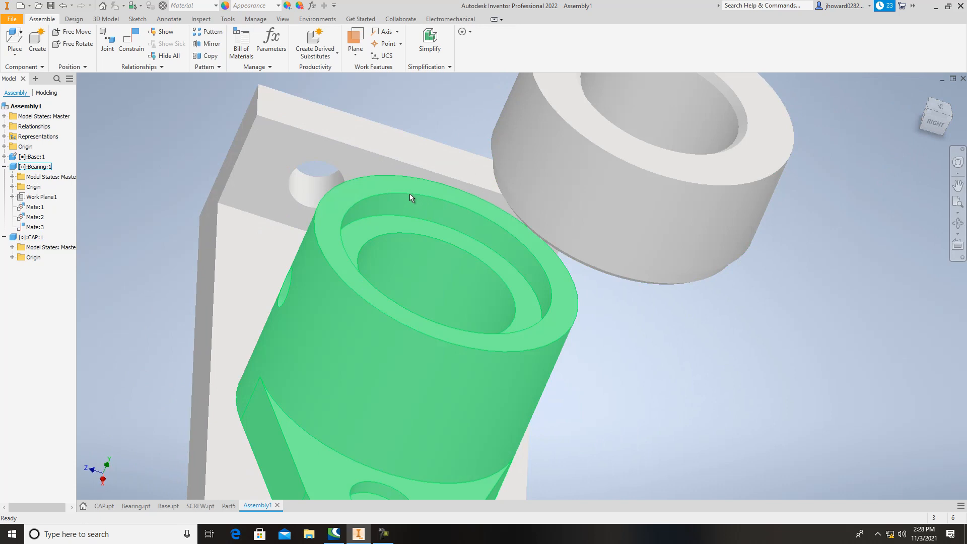
key("c")
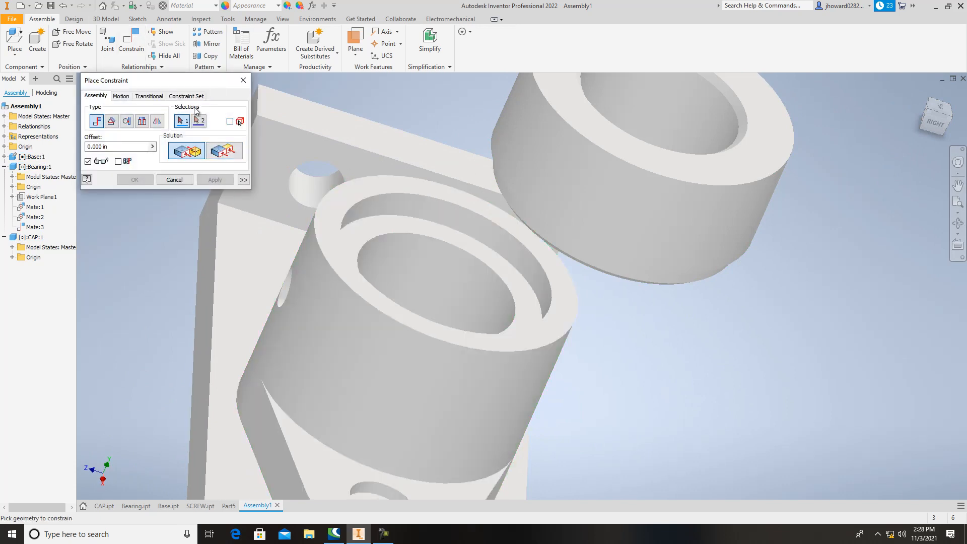
left_click(142, 121)
left_click(395, 193)
left_click_drag(932, 124, 954, 77)
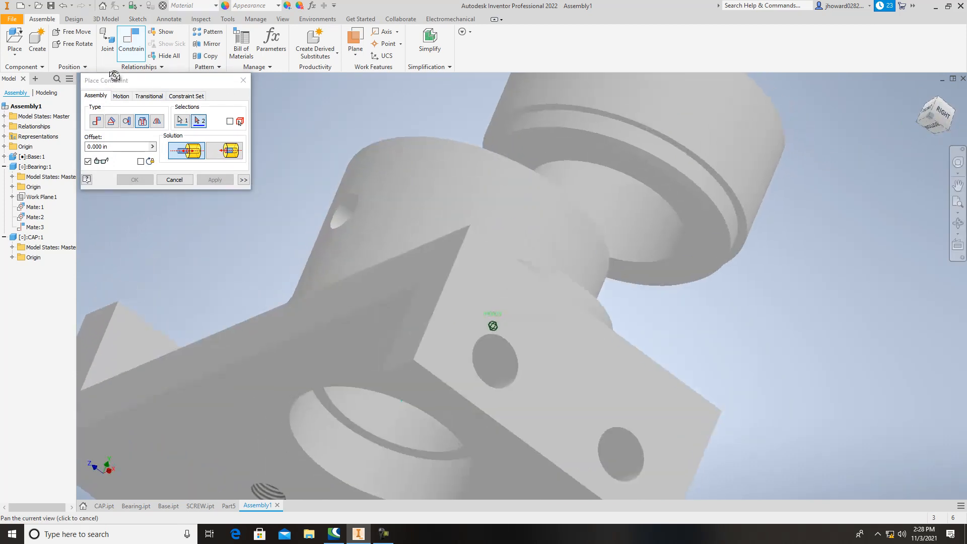
left_click(692, 161)
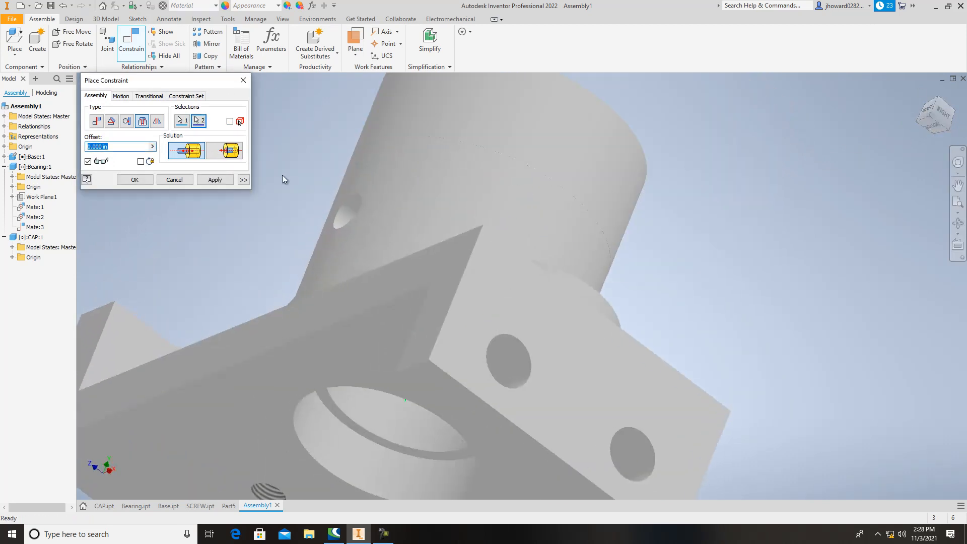
left_click(215, 180)
key("Escape")
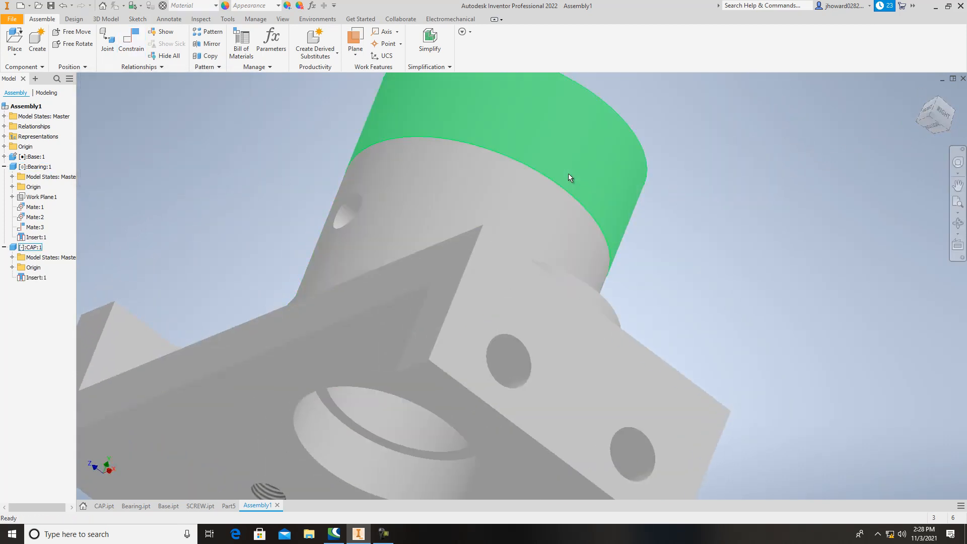
left_click_drag(931, 116, 765, 150)
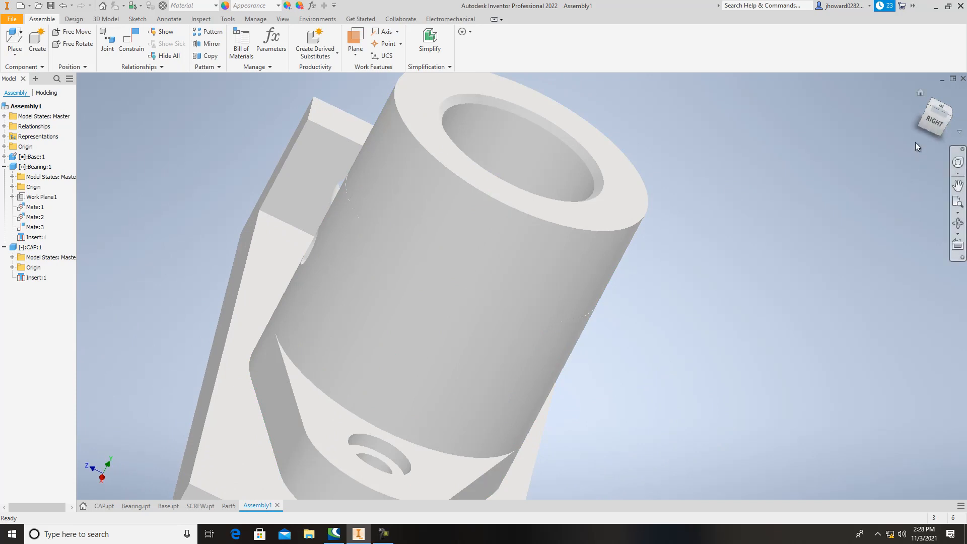
left_click_drag(933, 126, 229, 187)
middle_click_drag(229, 188, 157, 179, "shift")
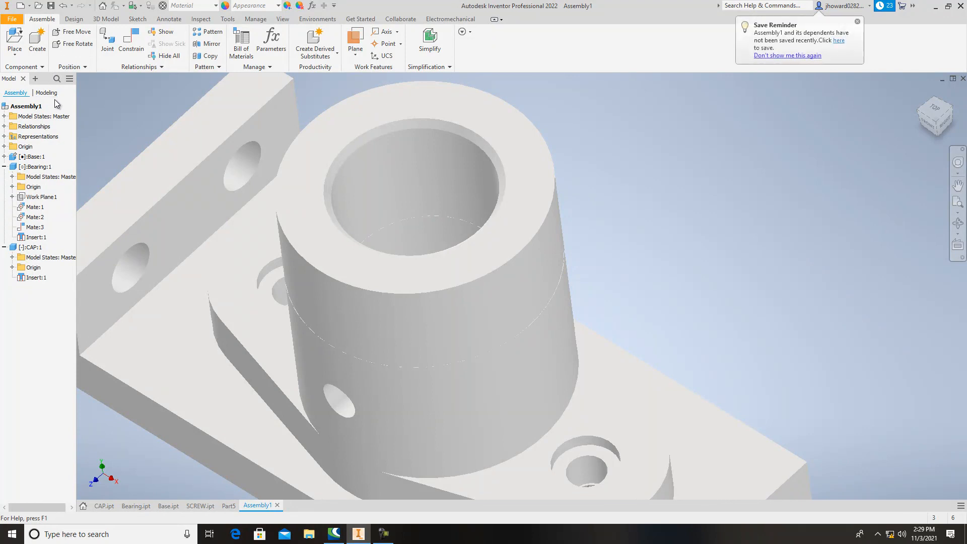
left_click(192, 109)
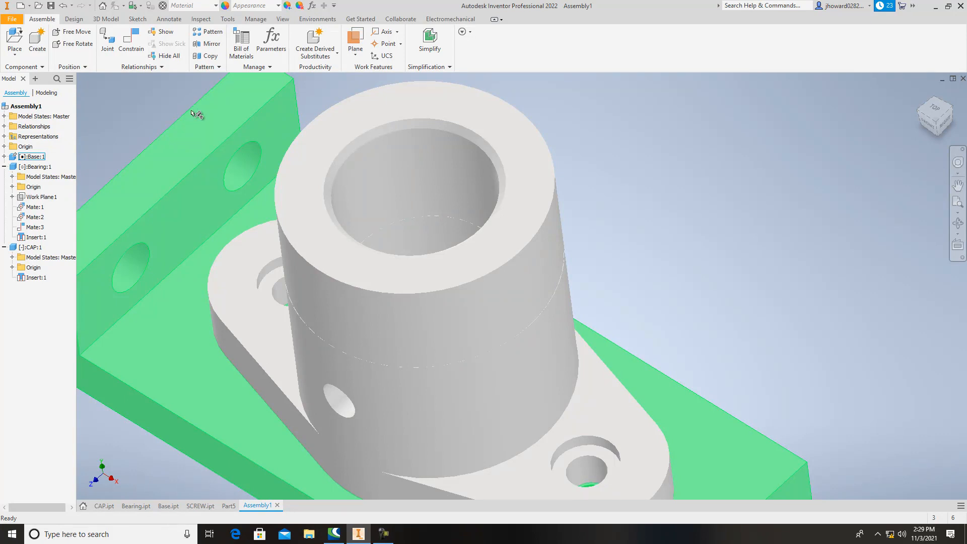
left_click(135, 137)
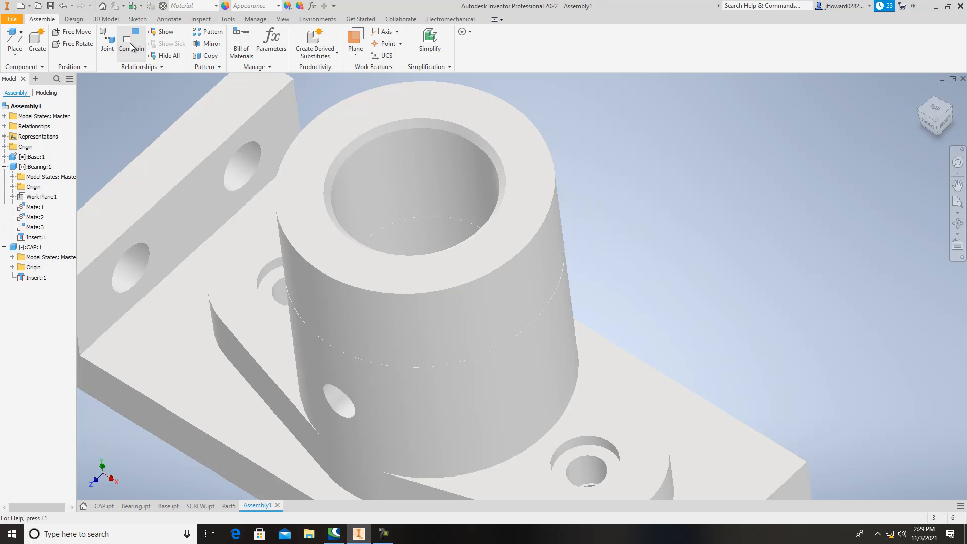
left_click(74, 19)
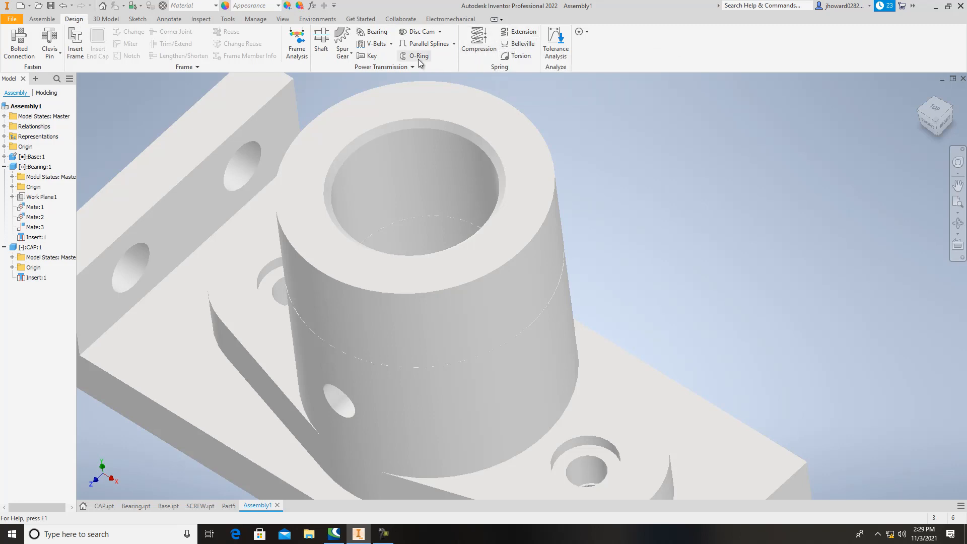
left_click(50, 50)
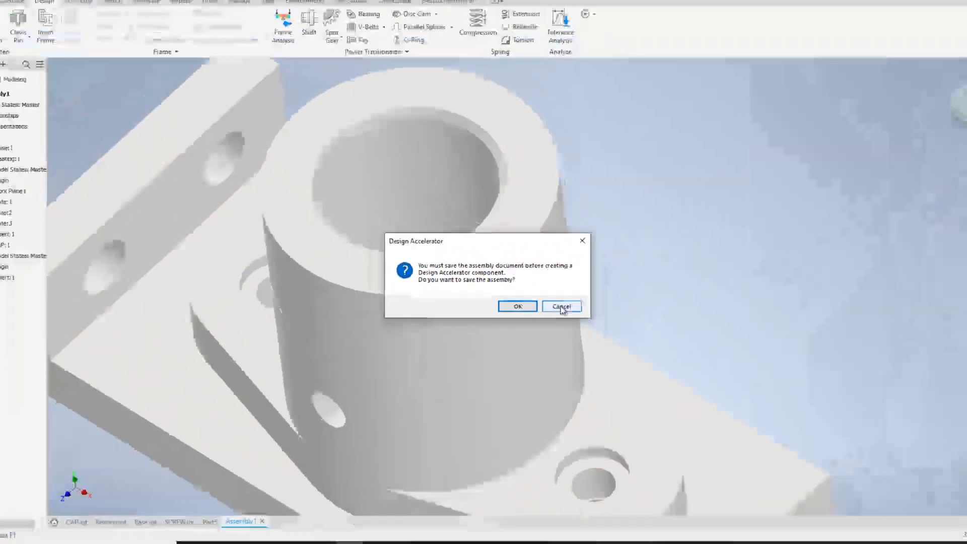
left_click(641, 336)
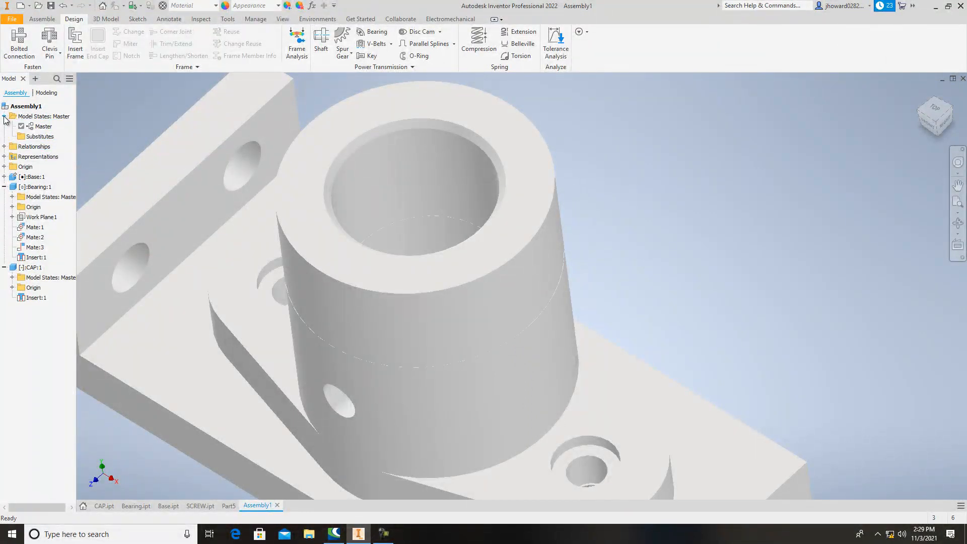
left_click(420, 172)
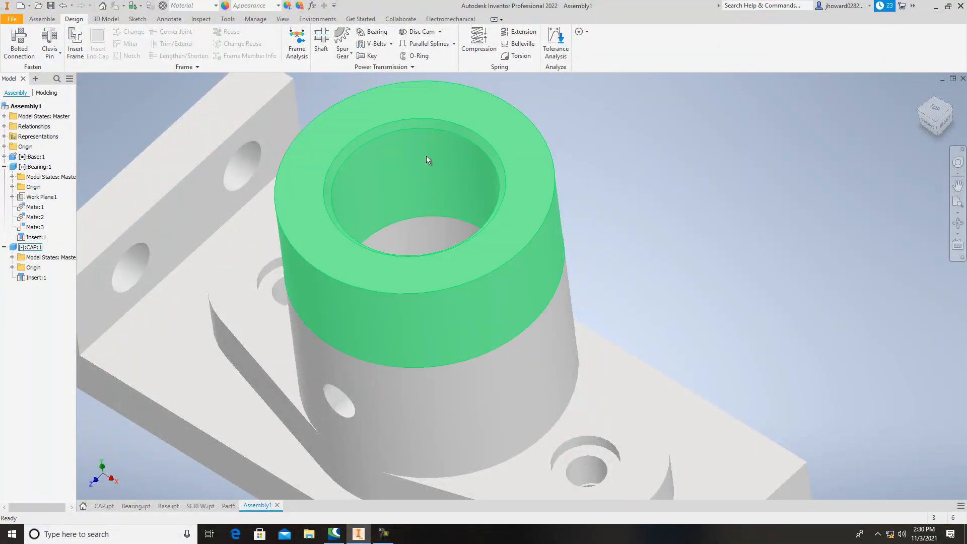
Step: Place two instances of the SCREW part from the Week 12 folder in the free space beside the Bearing
scroll(426, 157, "down", 5)
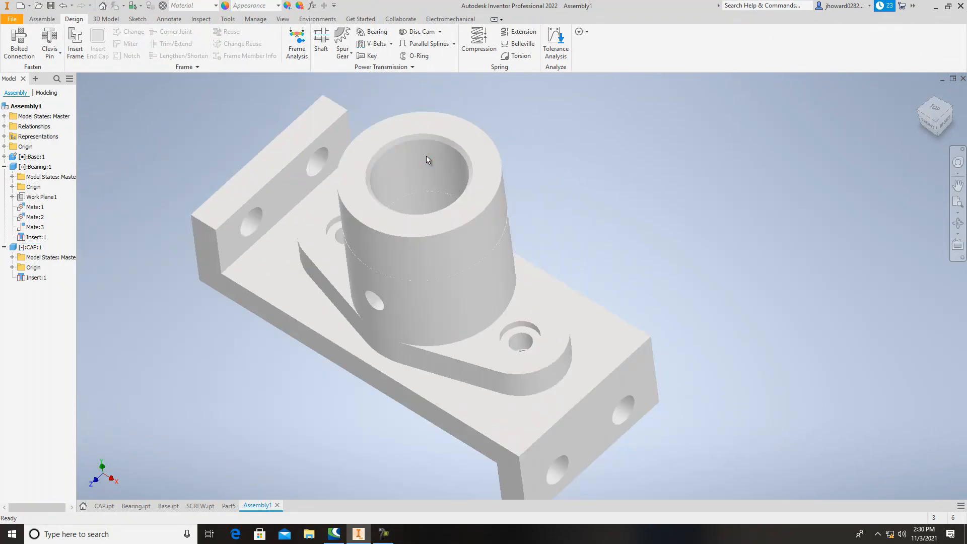
left_click(45, 20)
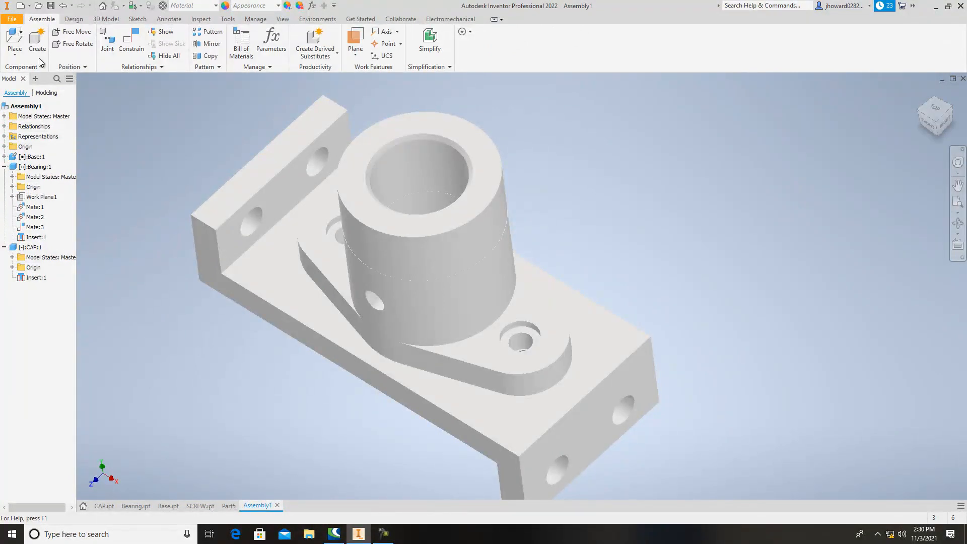
left_click(15, 52)
left_click(25, 71)
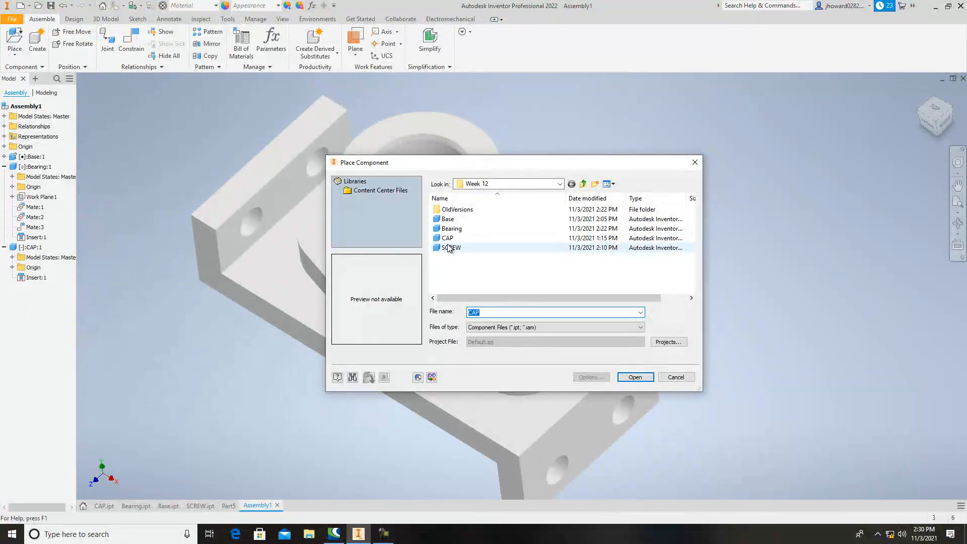
left_click(445, 249)
left_click(636, 378)
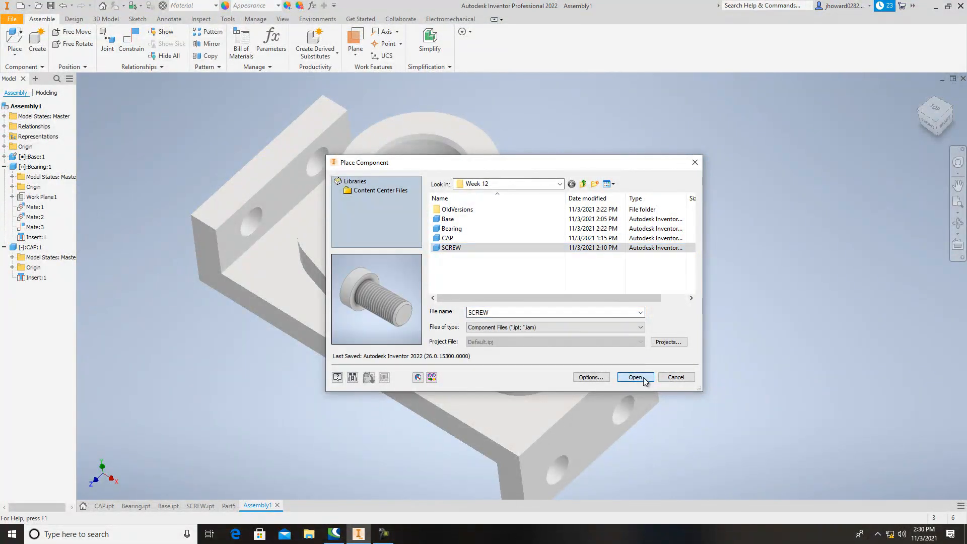
left_click(584, 130)
left_click(688, 197)
right_click(705, 189)
left_click(737, 191)
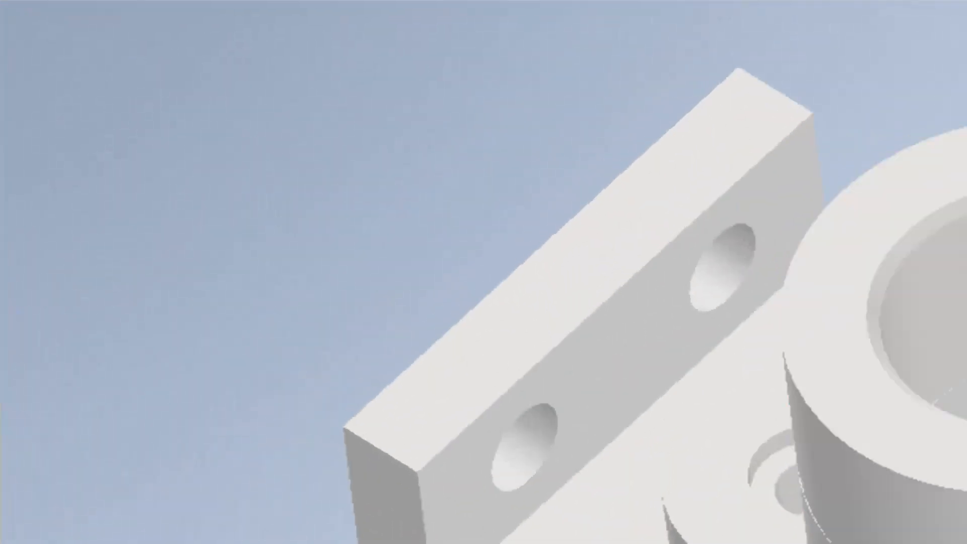
Step: Seat the first SCREW in the Bearing flange's front-right counterbored hole with an Insert constraint, Opposed, at a 0.000 in offset
key("c")
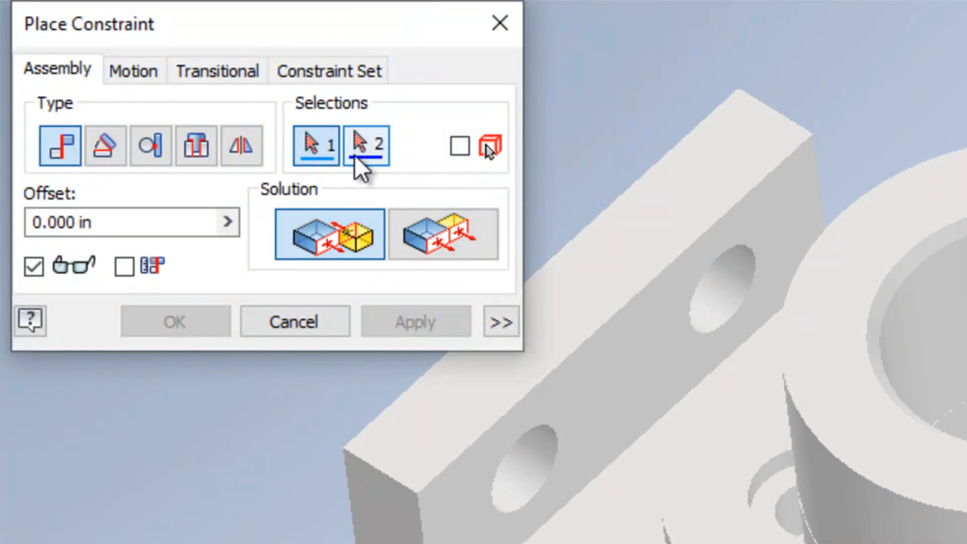
left_click(204, 144)
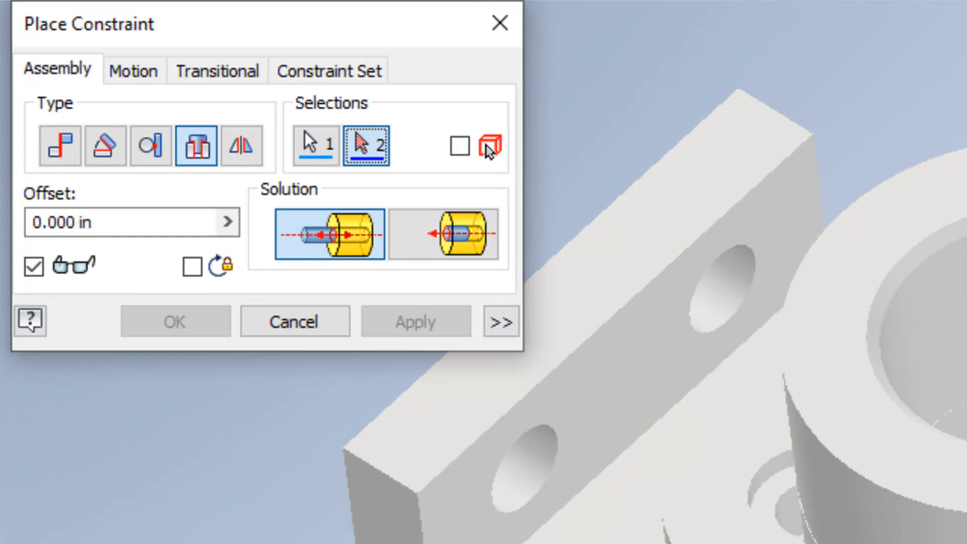
left_click(315, 151)
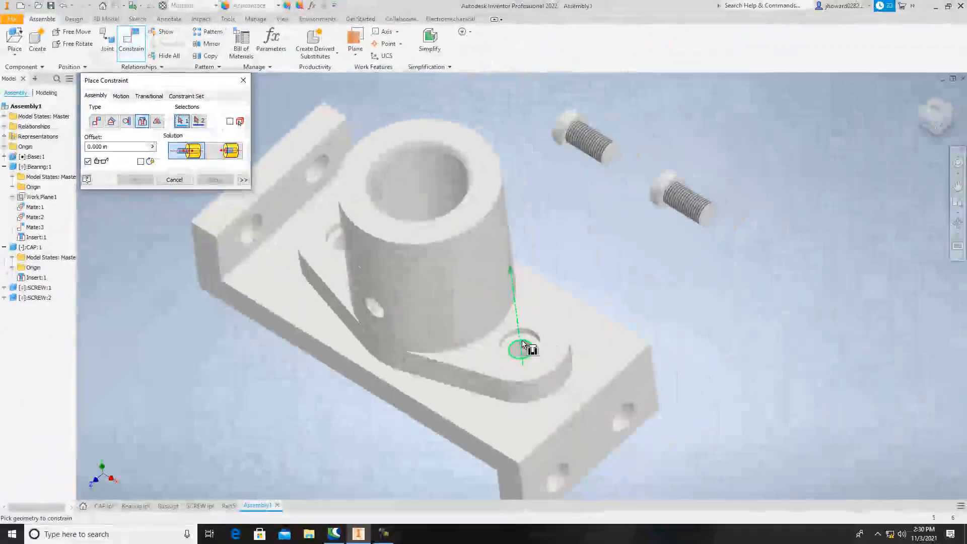
left_click(523, 344)
left_click(572, 133)
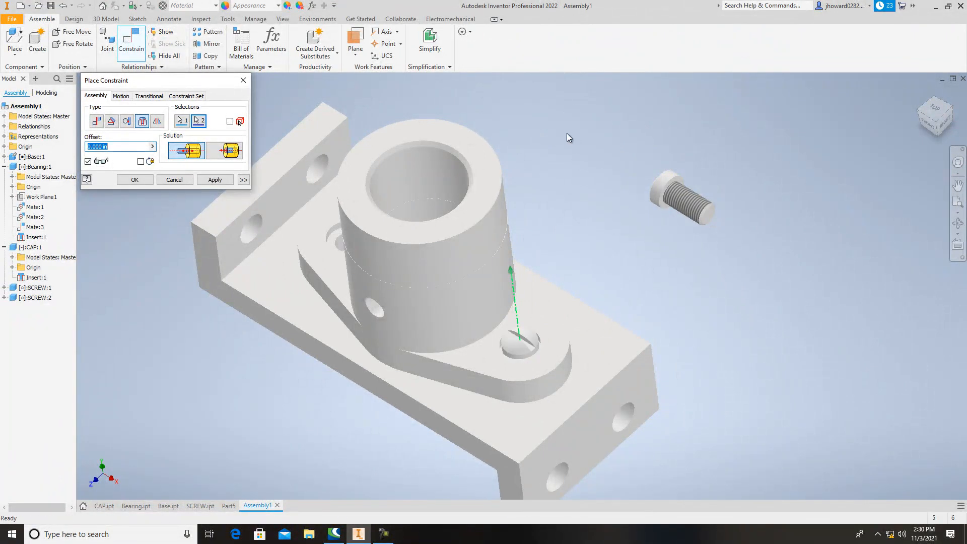
left_click(213, 179)
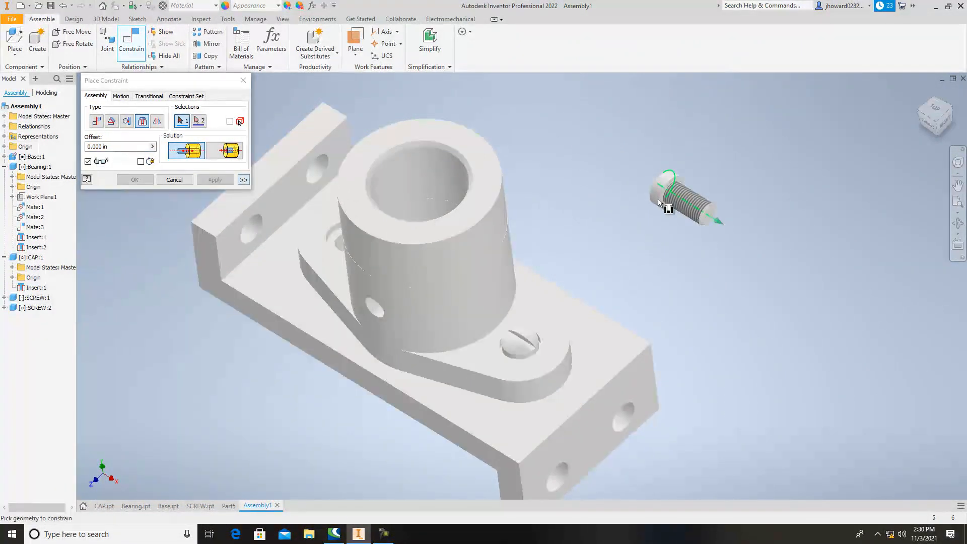
Step: Seat the second SCREW in the flange's opposite counterbored hole with an Opposed Insert constraint at 0.000 in offset, and finish constraining
left_click(932, 115)
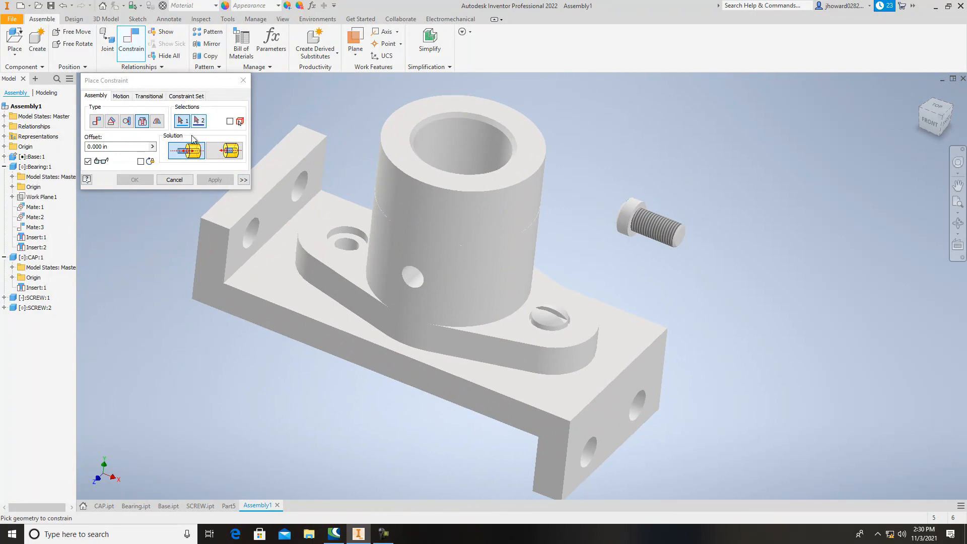
left_click(345, 244)
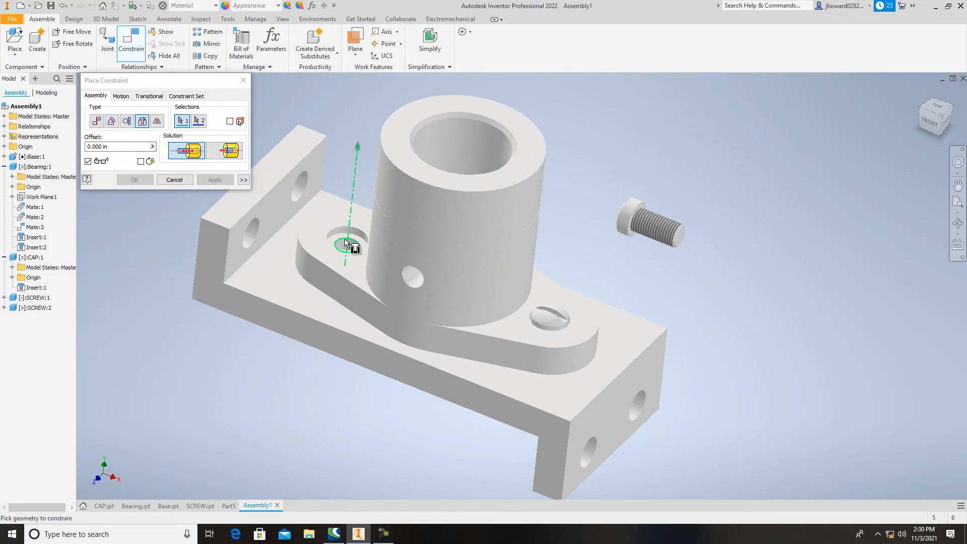
left_click(638, 223)
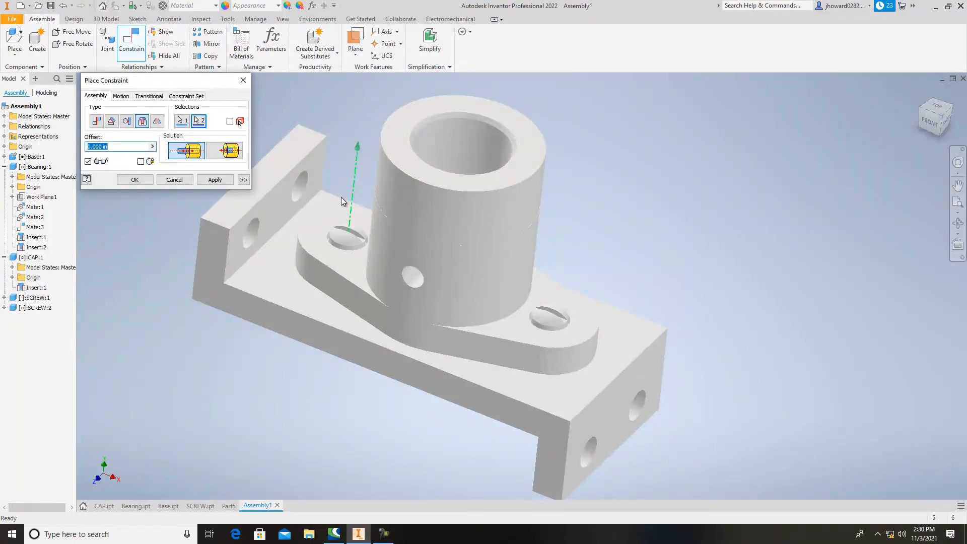
left_click(214, 182)
left_click(163, 183)
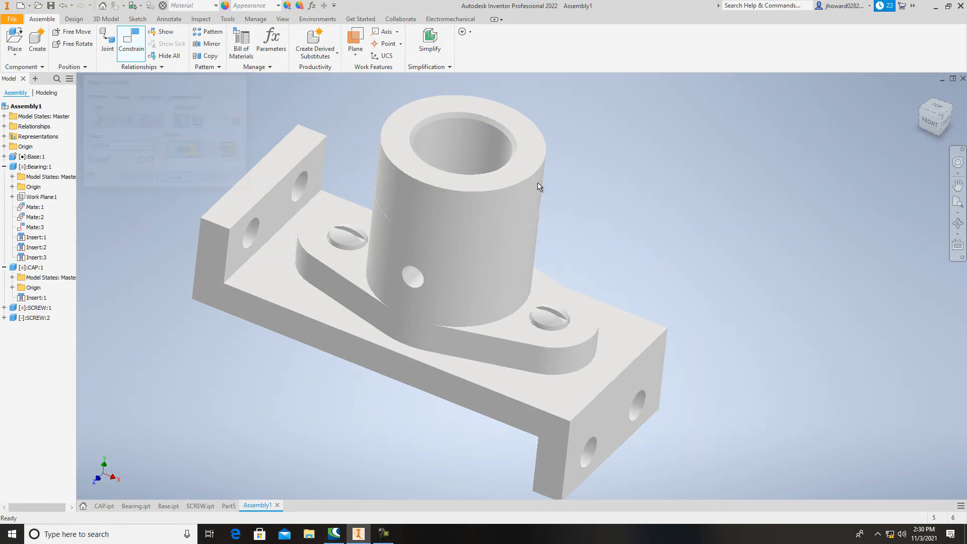
Step: Save the assembly in the Week 12 folder as Assembly1 in the Inventor Assemblies (*.iam) format
left_click_drag(923, 110, 899, 130)
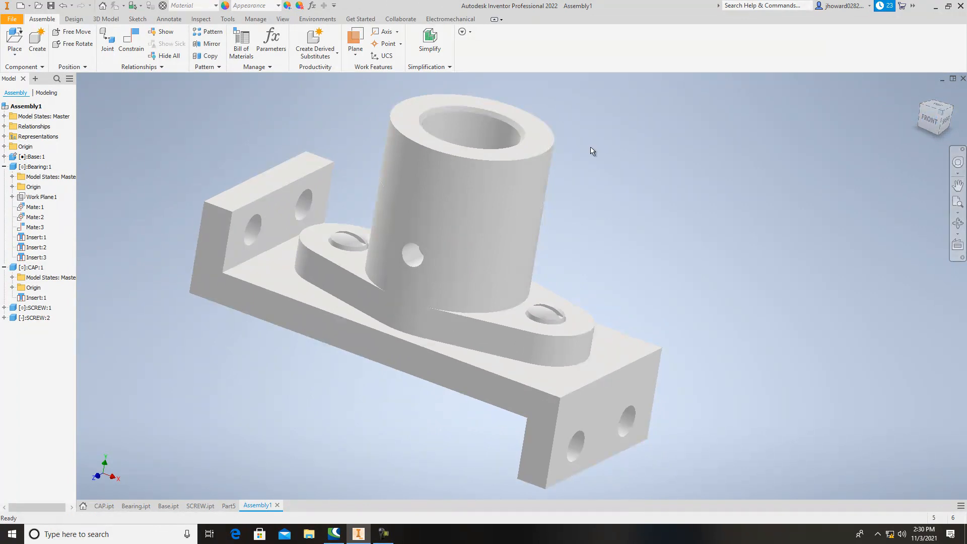
middle_click_drag(530, 192, 533, 224)
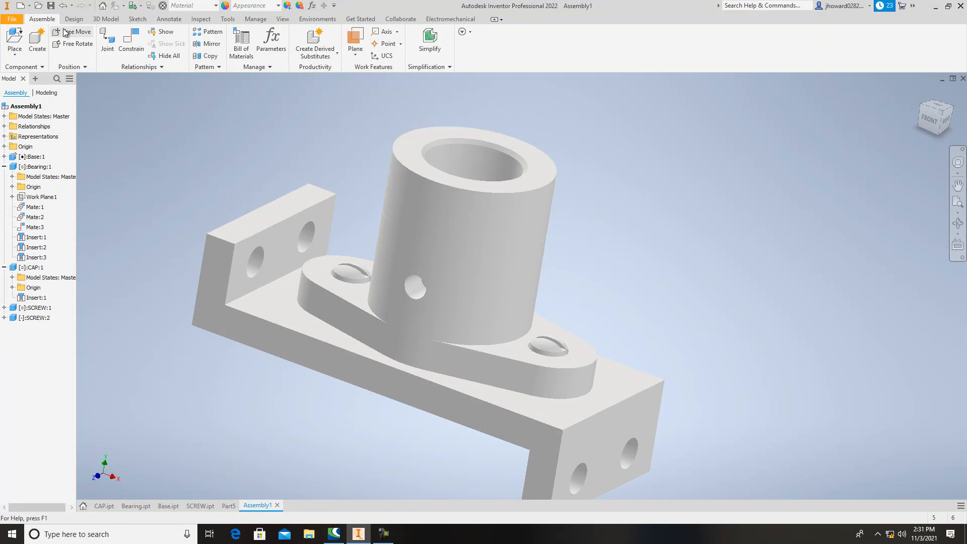
key("ctrl+s")
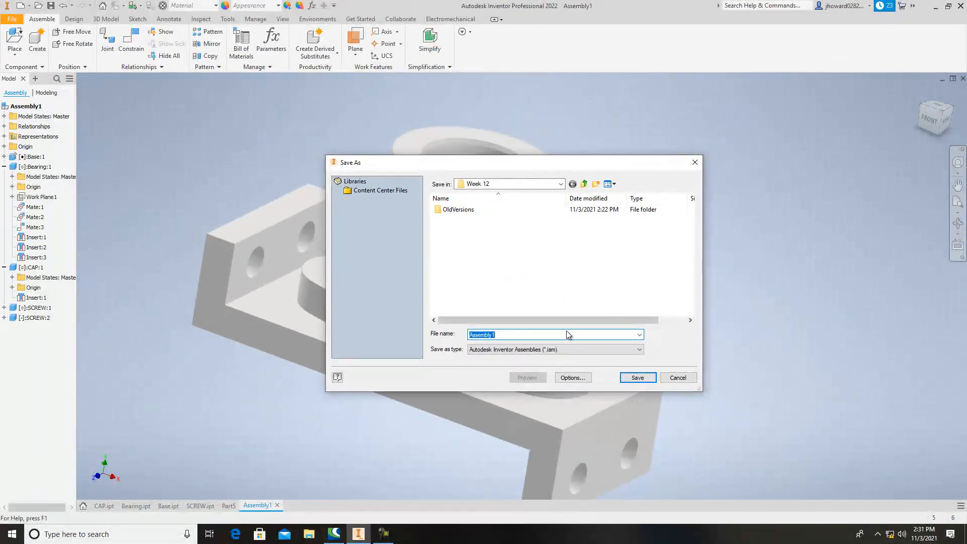
left_click(638, 377)
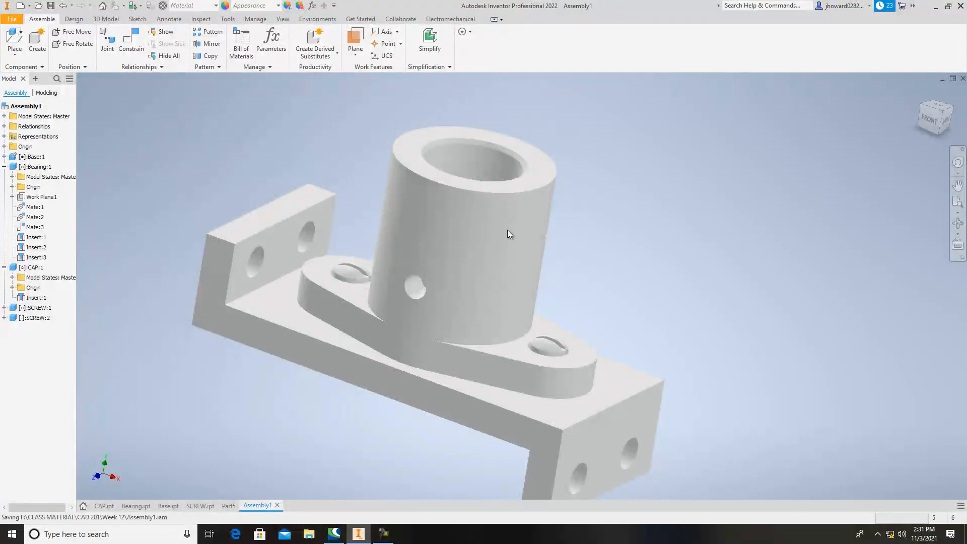